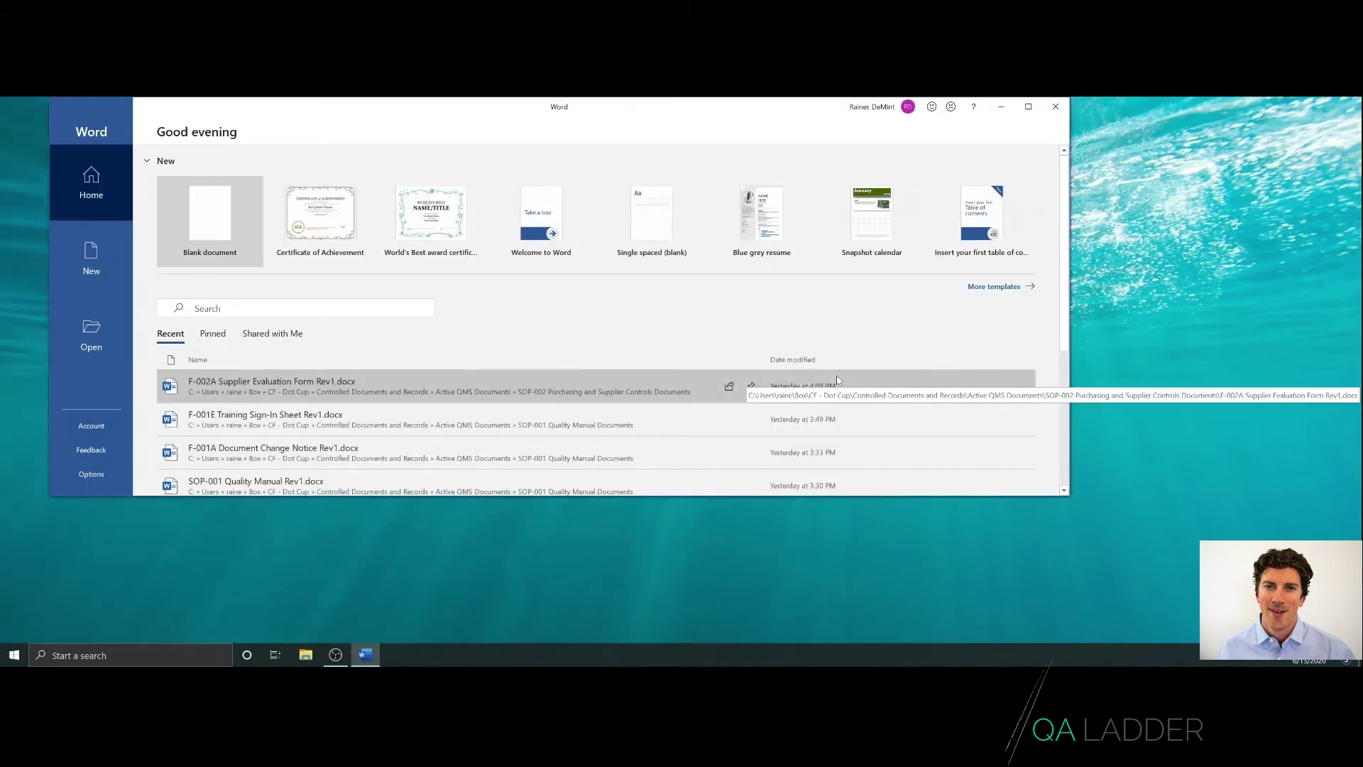
Step: Create a blank document, maximize its window, and enter the line "Example 1: Highlight text of interest"
{"action": "left_click", "coordinate": [209, 216]}
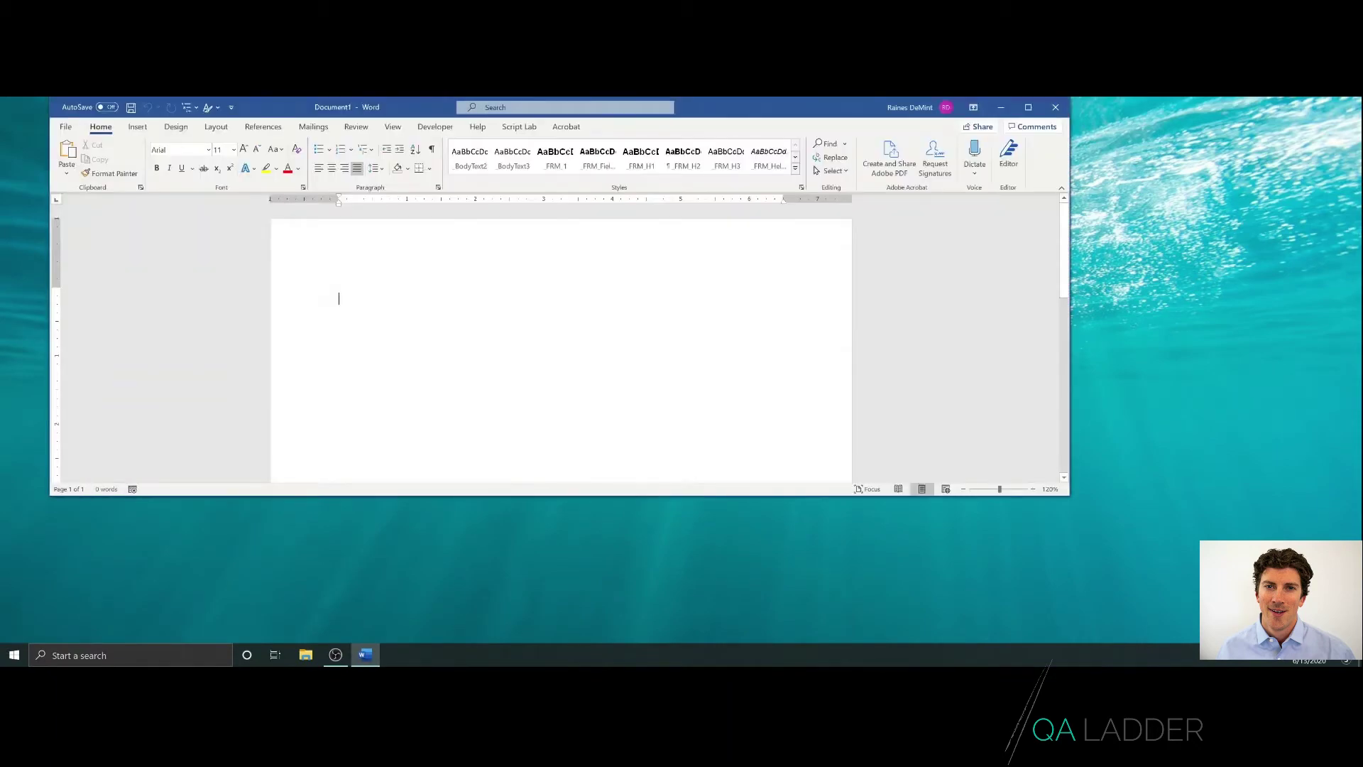
{"action": "key", "text": "super+Up"}
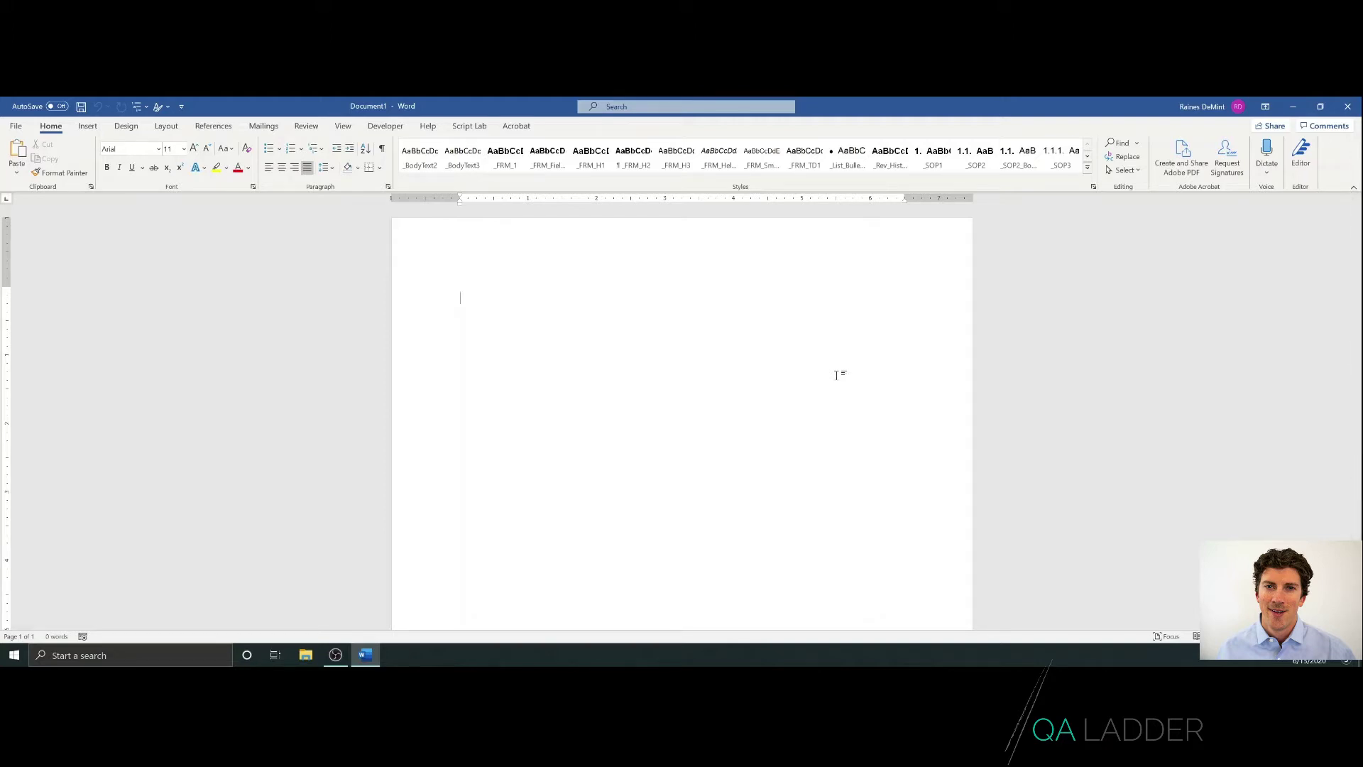
{"action": "type", "text": "Example 1: Highlight text of interest"}
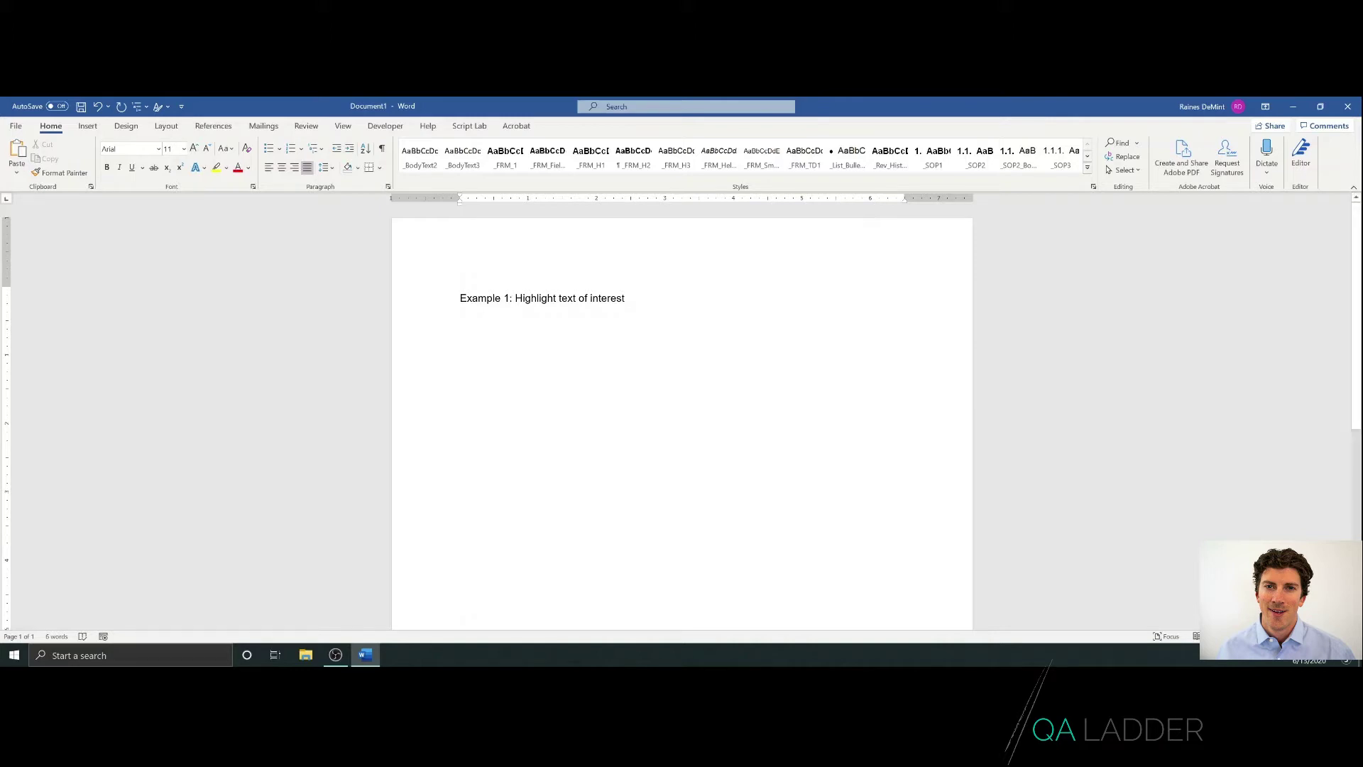
Step: Apply a yellow highlight to the words "Highlight text of interest"
{"action": "left_click_drag", "start_coordinate": [625, 298], "coordinate": [515, 304]}
{"action": "key", "text": "alt+h"}
{"action": "key", "text": "i"}
{"action": "key", "text": "Return"}
{"action": "key", "text": "Right"}
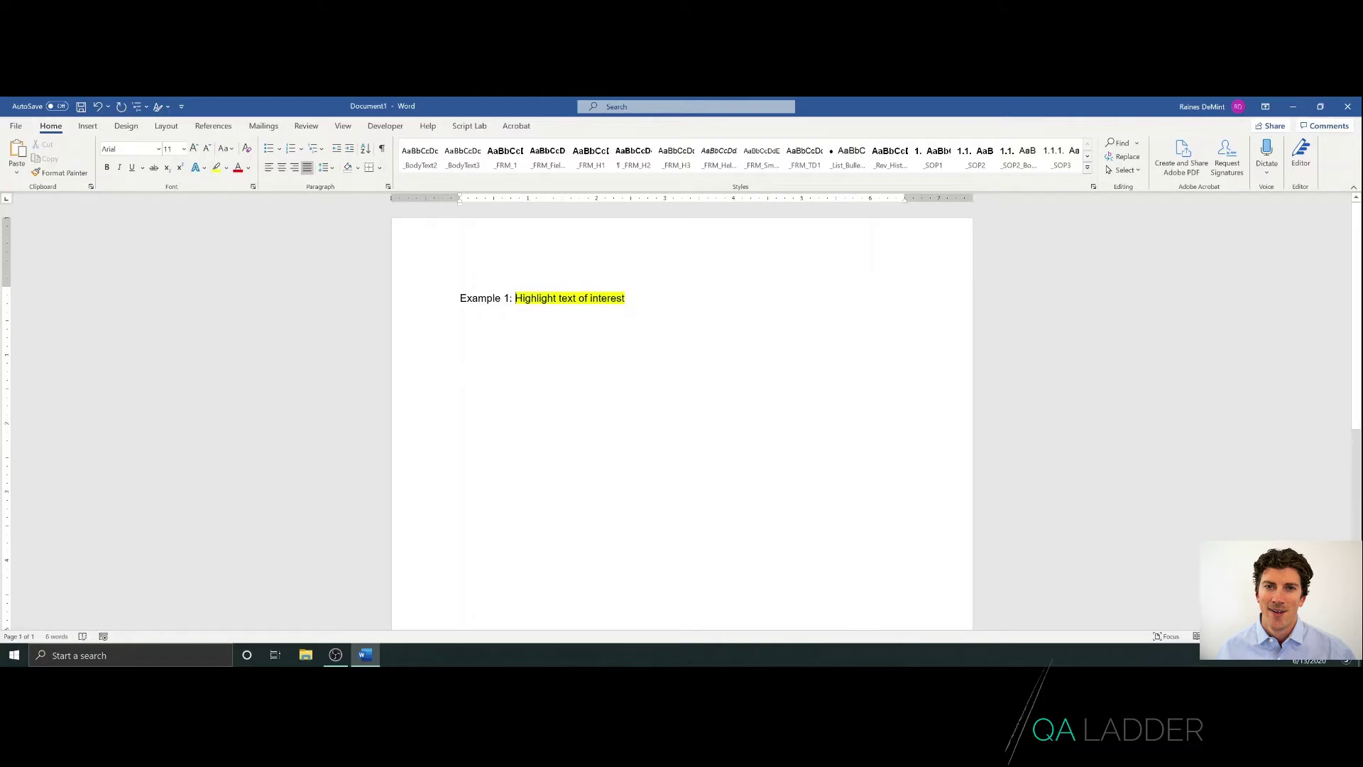
Step: Replace the highlighted words with "hi", and undo both the replacement and the yellow highlight
{"action": "key", "text": "ctrl+shift+Left"}
{"action": "key", "text": "ctrl+shift+Left"}
{"action": "key", "text": "ctrl+shift+Left"}
{"action": "key", "text": "ctrl+shift+Left"}
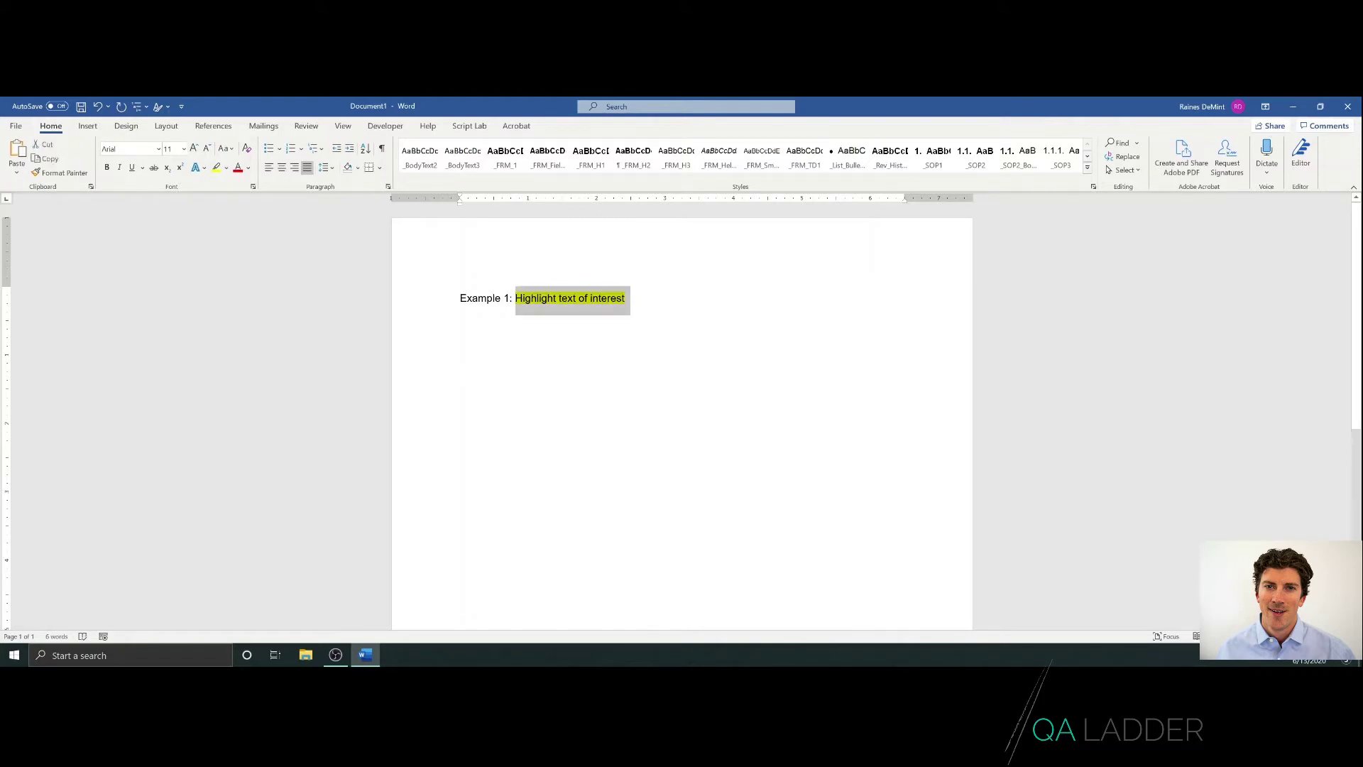
{"action": "type", "text": "hi"}
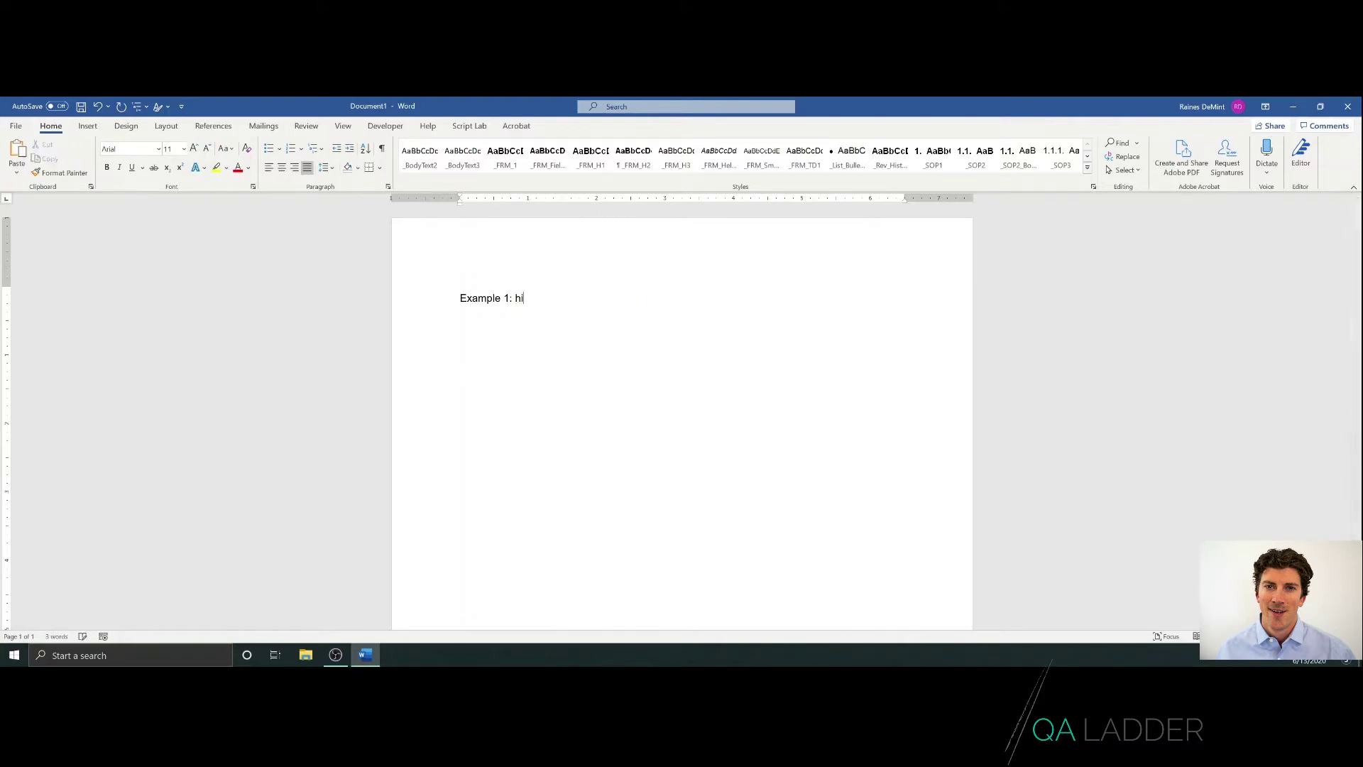
{"action": "key", "text": "ctrl+z"}
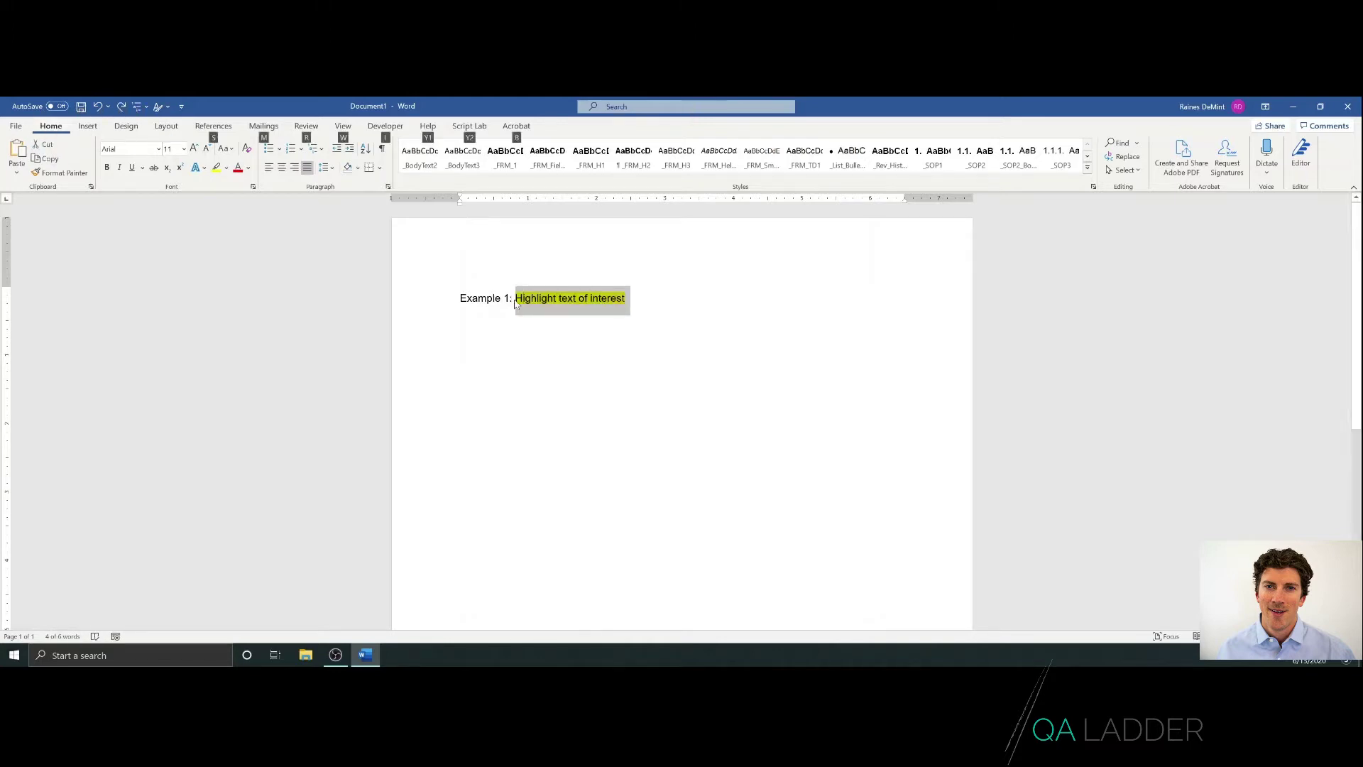
{"action": "key", "text": "ctrl+z"}
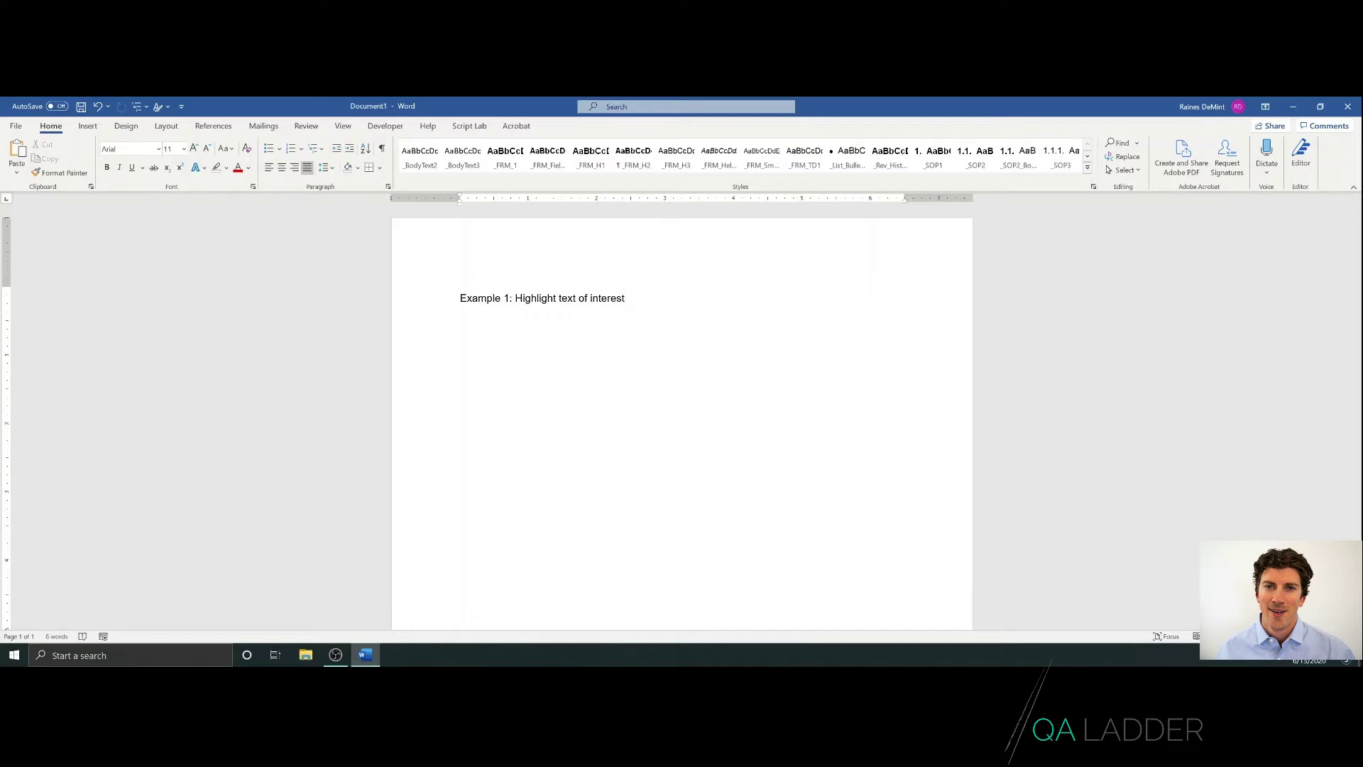
Step: Look at the available text highlight colors and close the palette without applying one
{"action": "key", "text": "alt"}
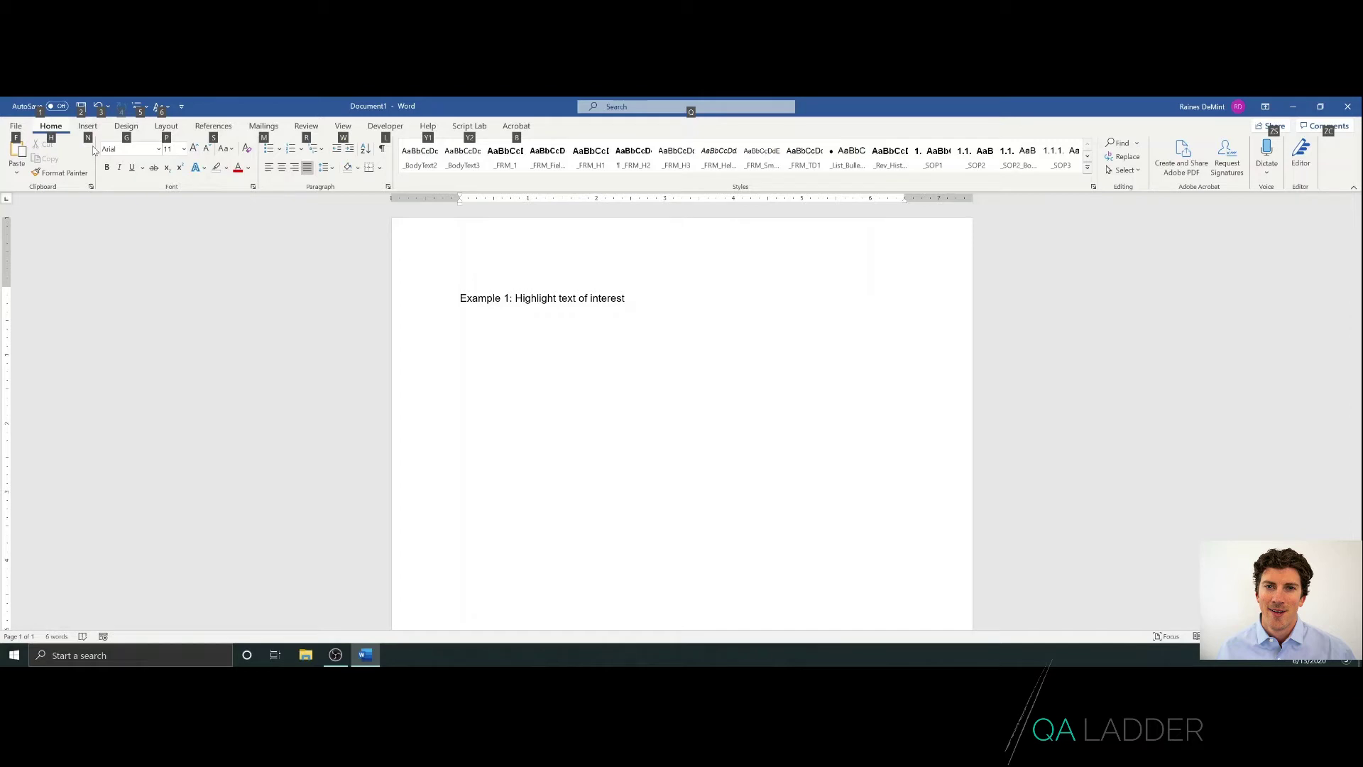
{"action": "key", "text": "h"}
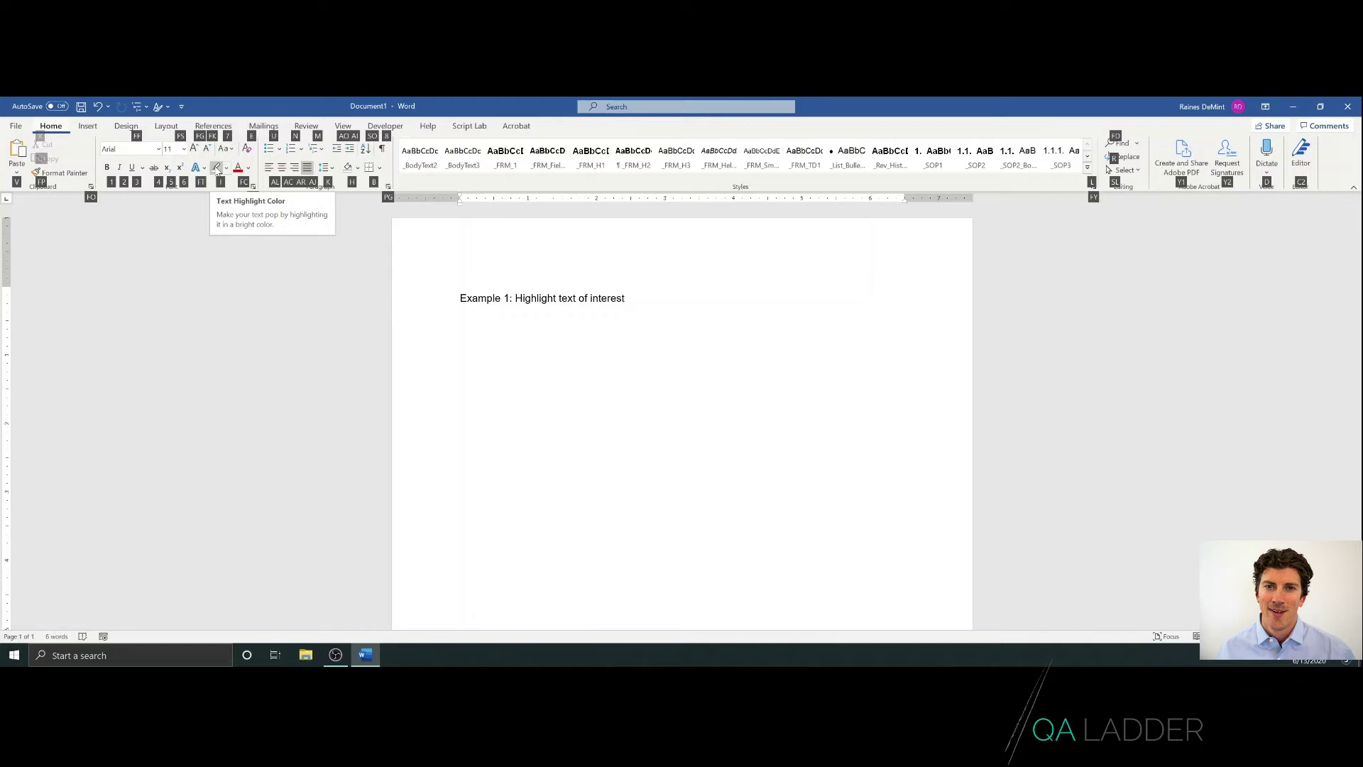
{"action": "key", "text": "i"}
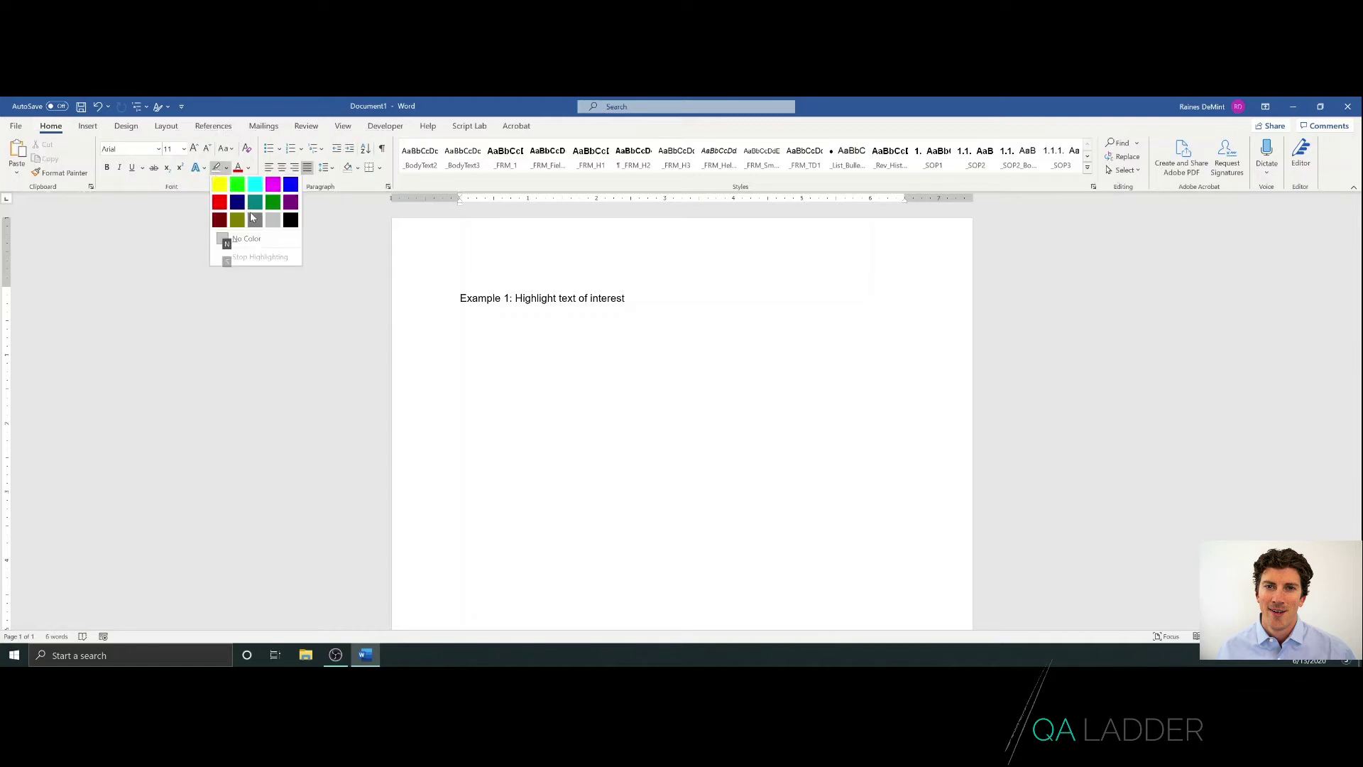
{"action": "key", "text": "Escape"}
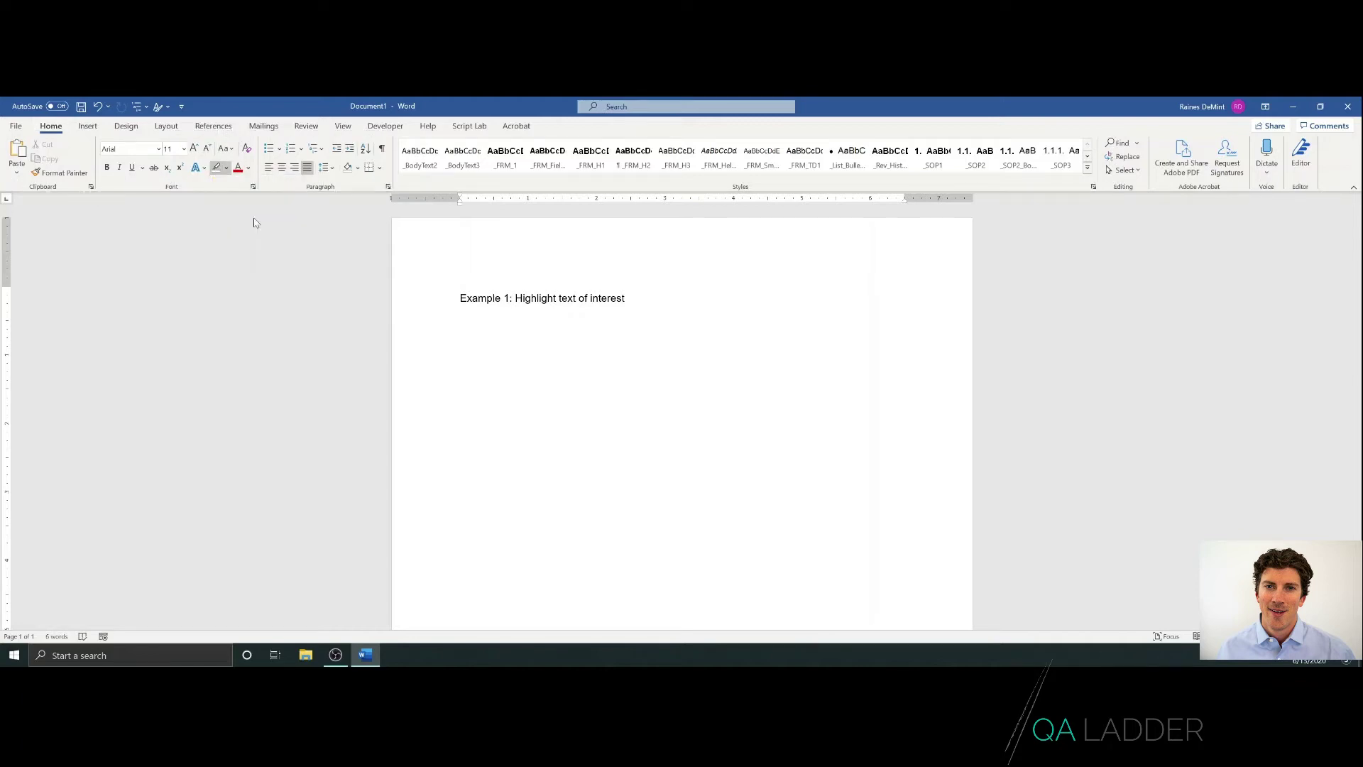
{"action": "key", "text": "Escape"}
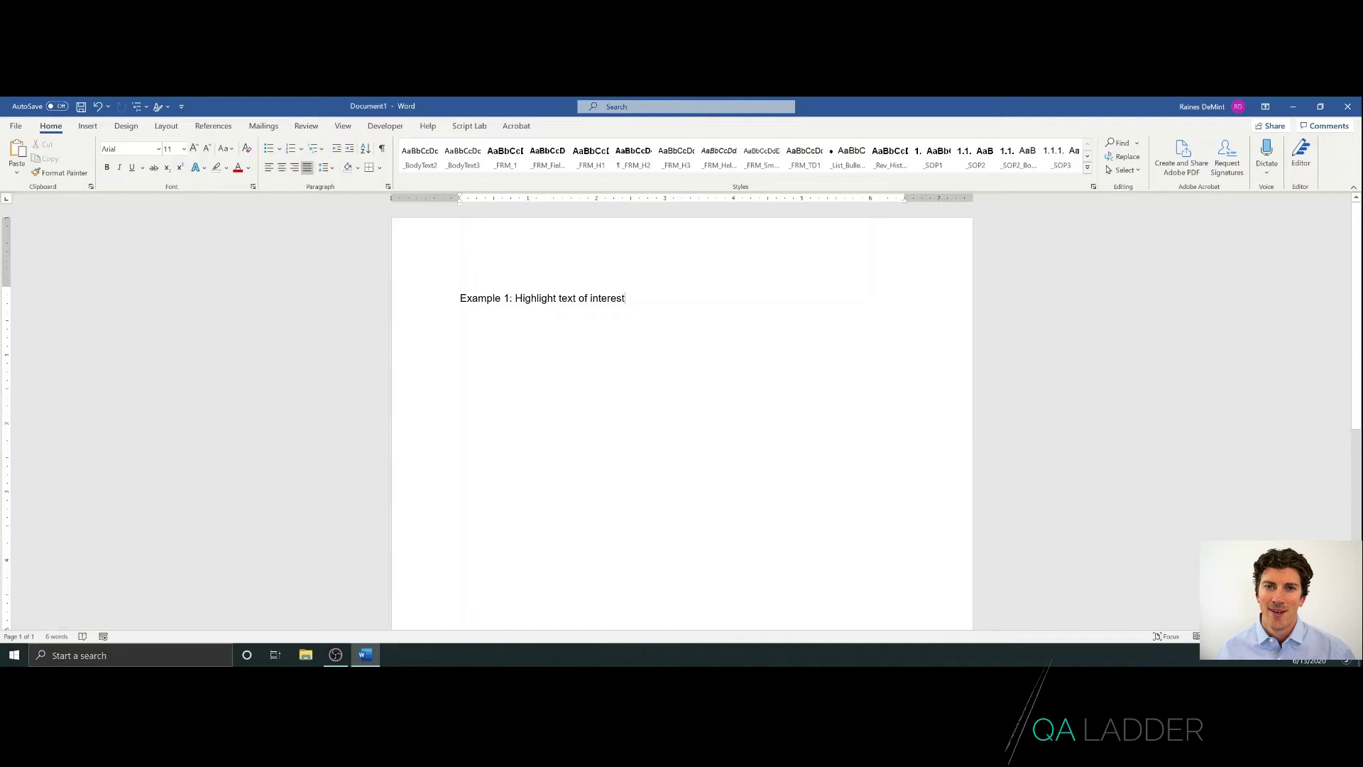
Step: Highlight the words "Highlight text of interest" in yellow using the text highlight color palette
{"action": "left_click_drag", "start_coordinate": [625, 299], "coordinate": [517, 304]}
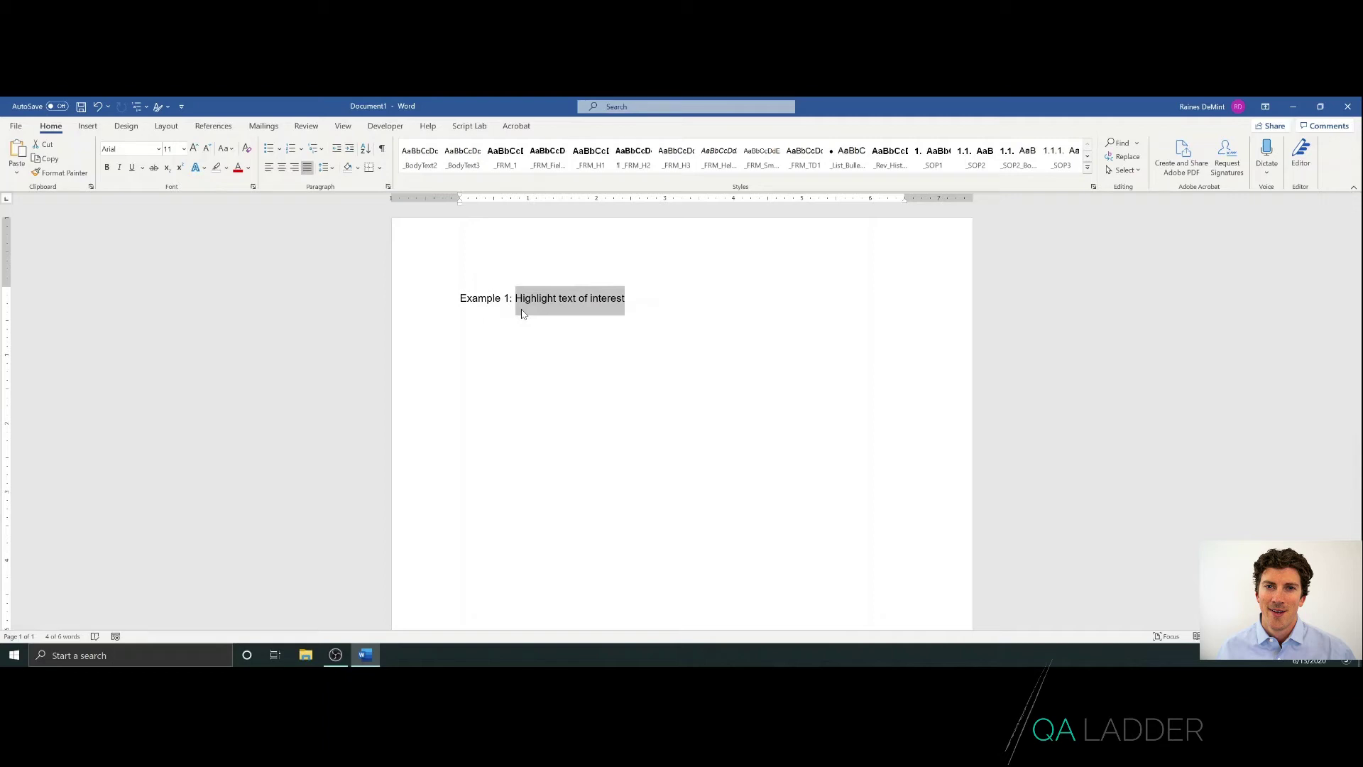
{"action": "key", "text": "alt+h"}
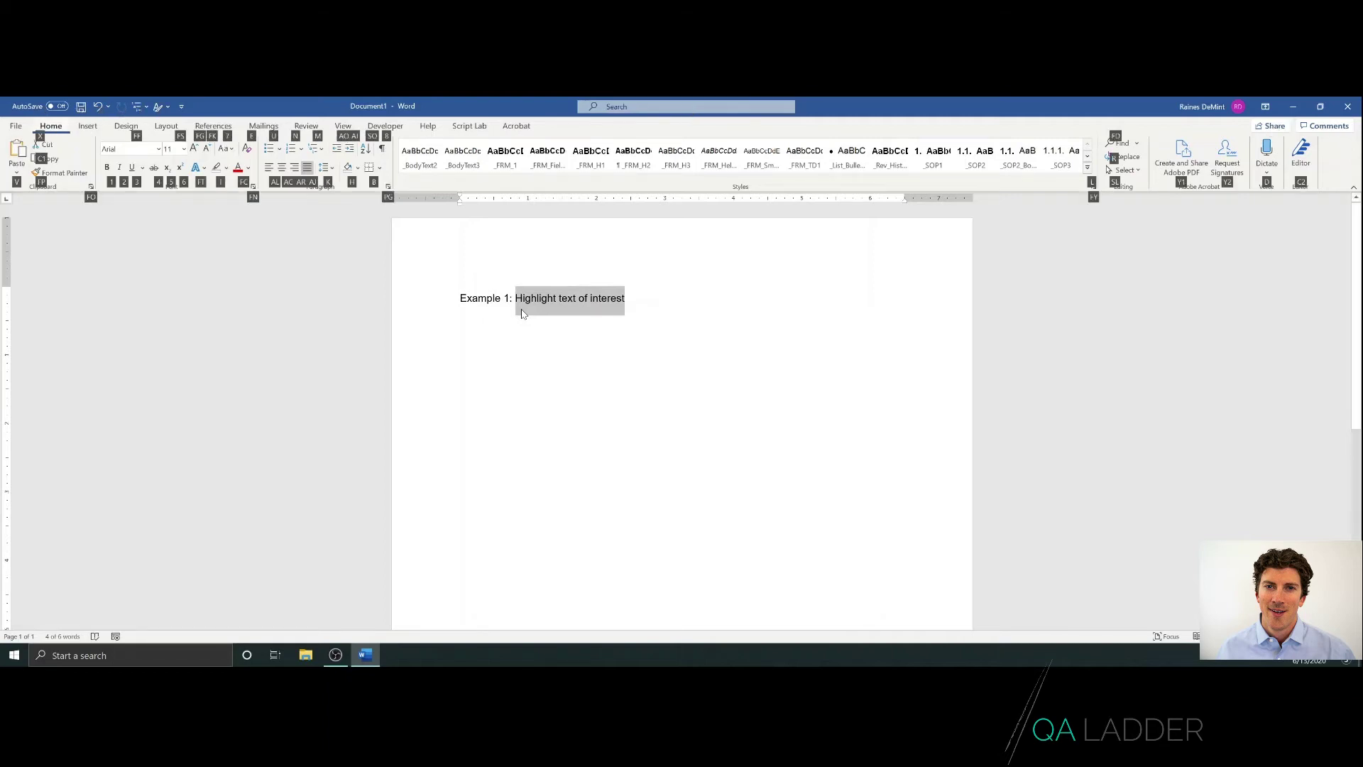
{"action": "key", "text": "i"}
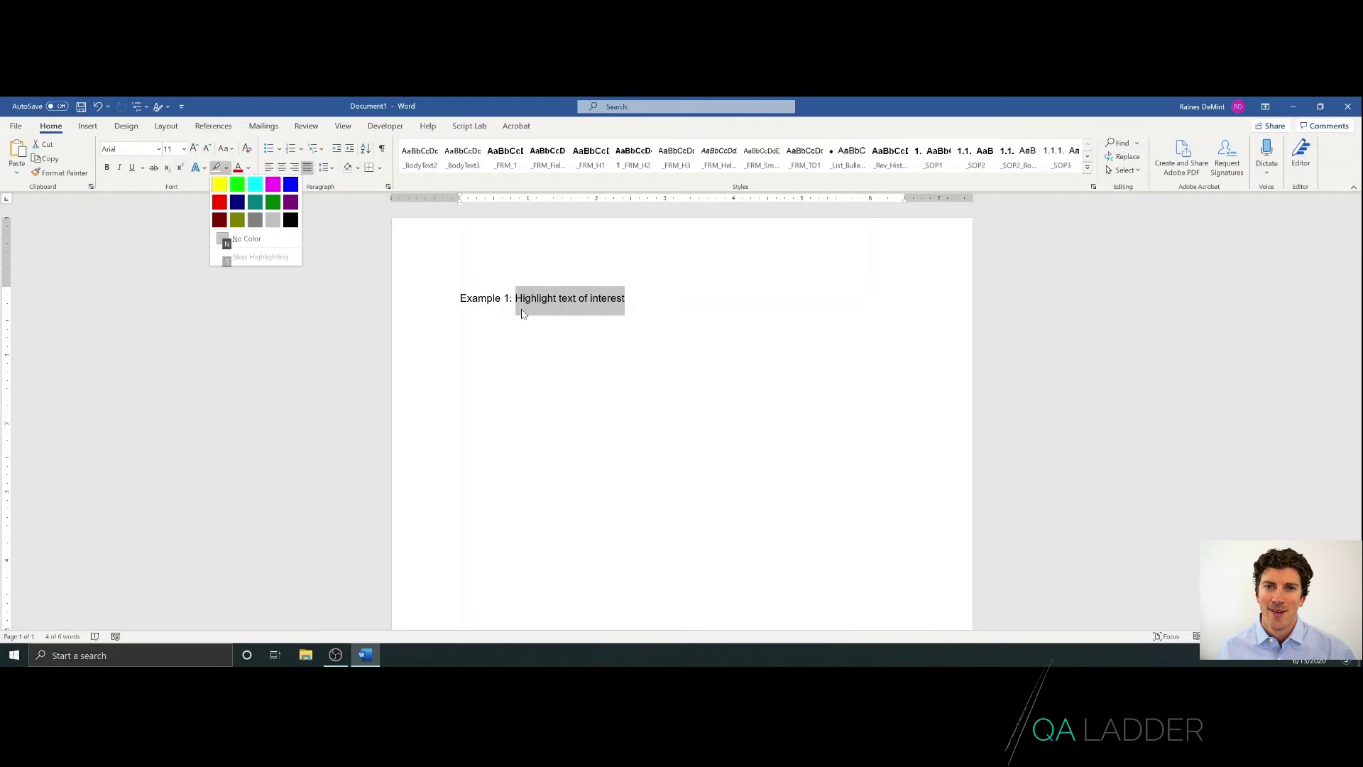
{"action": "left_click", "coordinate": [222, 186]}
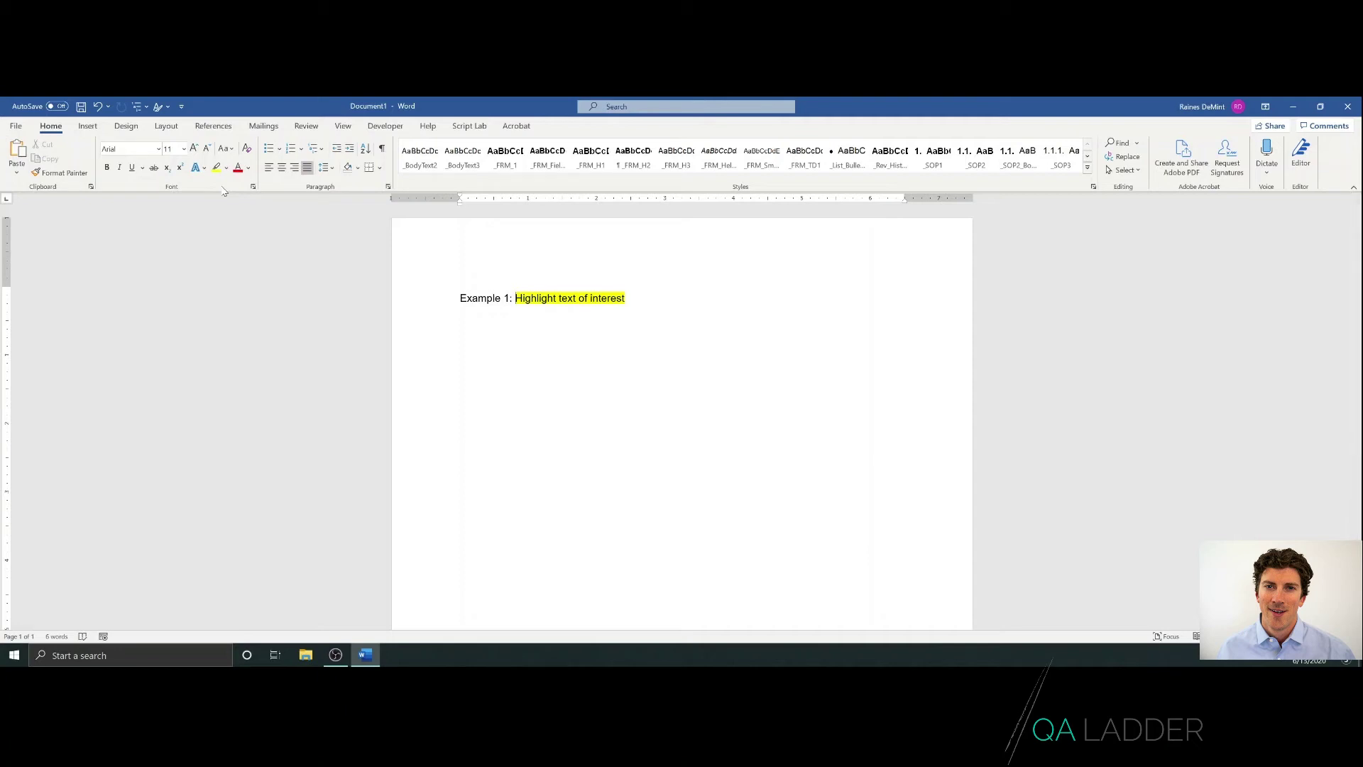
Step: Select the yellow-highlighted words and remove their highlight
{"action": "key", "text": "ctrl+shift+Left"}
{"action": "key", "text": "ctrl+shift+Left"}
{"action": "key", "text": "ctrl+shift+Left"}
{"action": "key", "text": "ctrl+shift+Left"}
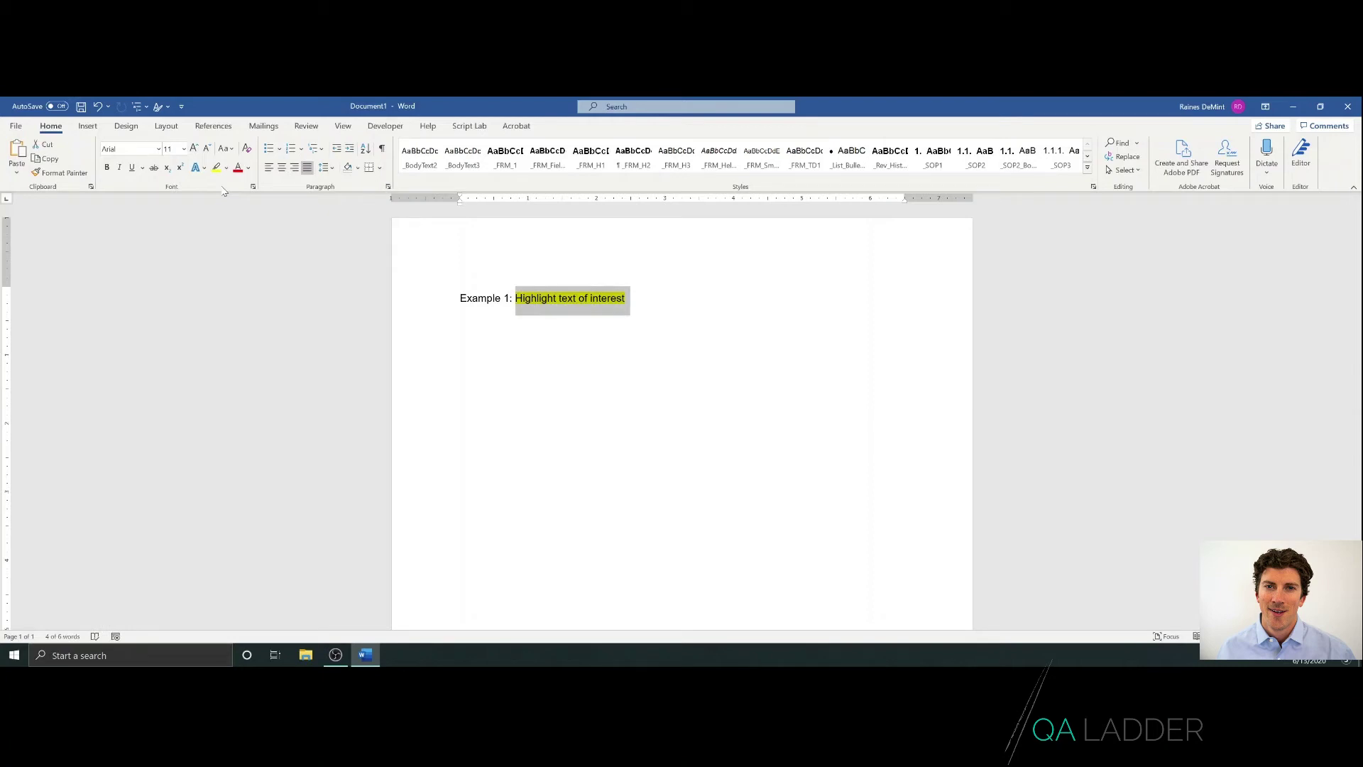
{"action": "key", "text": "Right"}
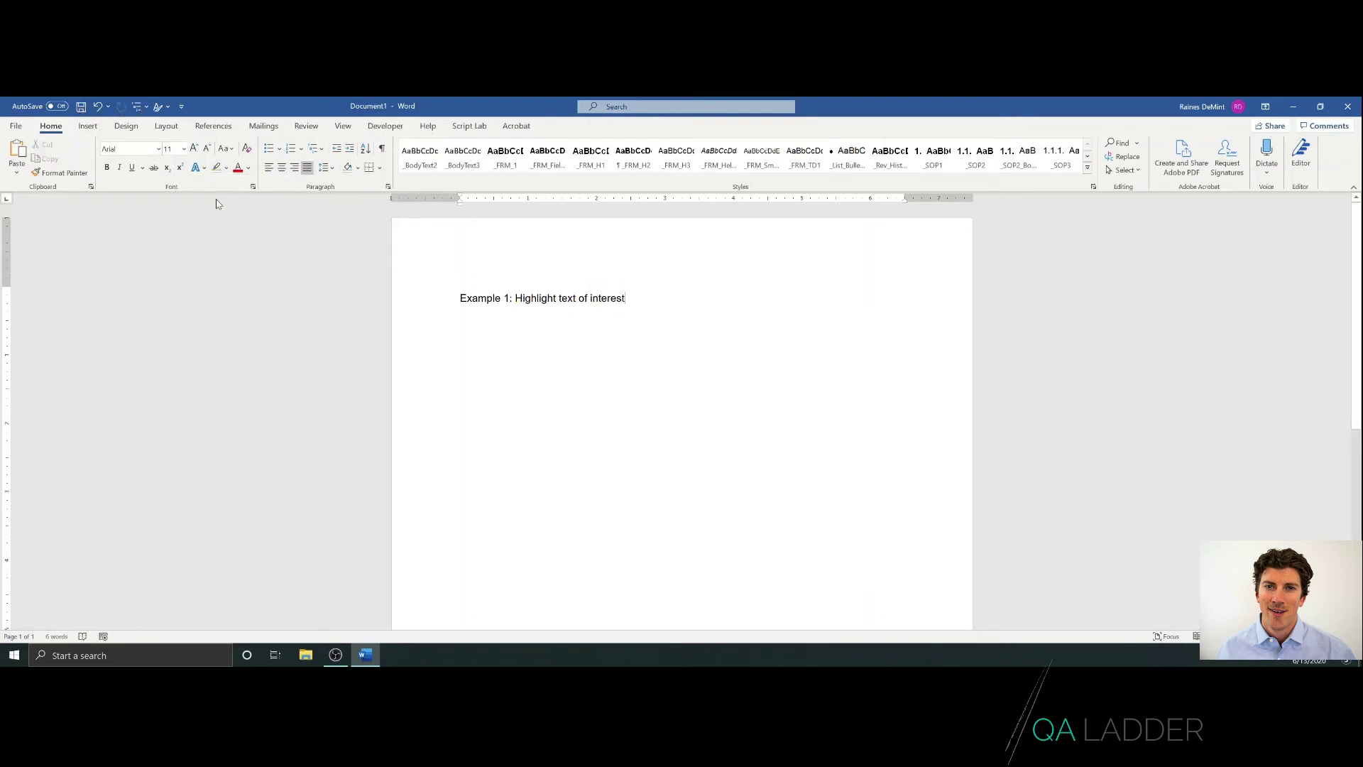
Step: Mark the words "Highlight text of interest" with a yellow highlight again
{"action": "left_click_drag", "start_coordinate": [625, 298], "coordinate": [517, 300]}
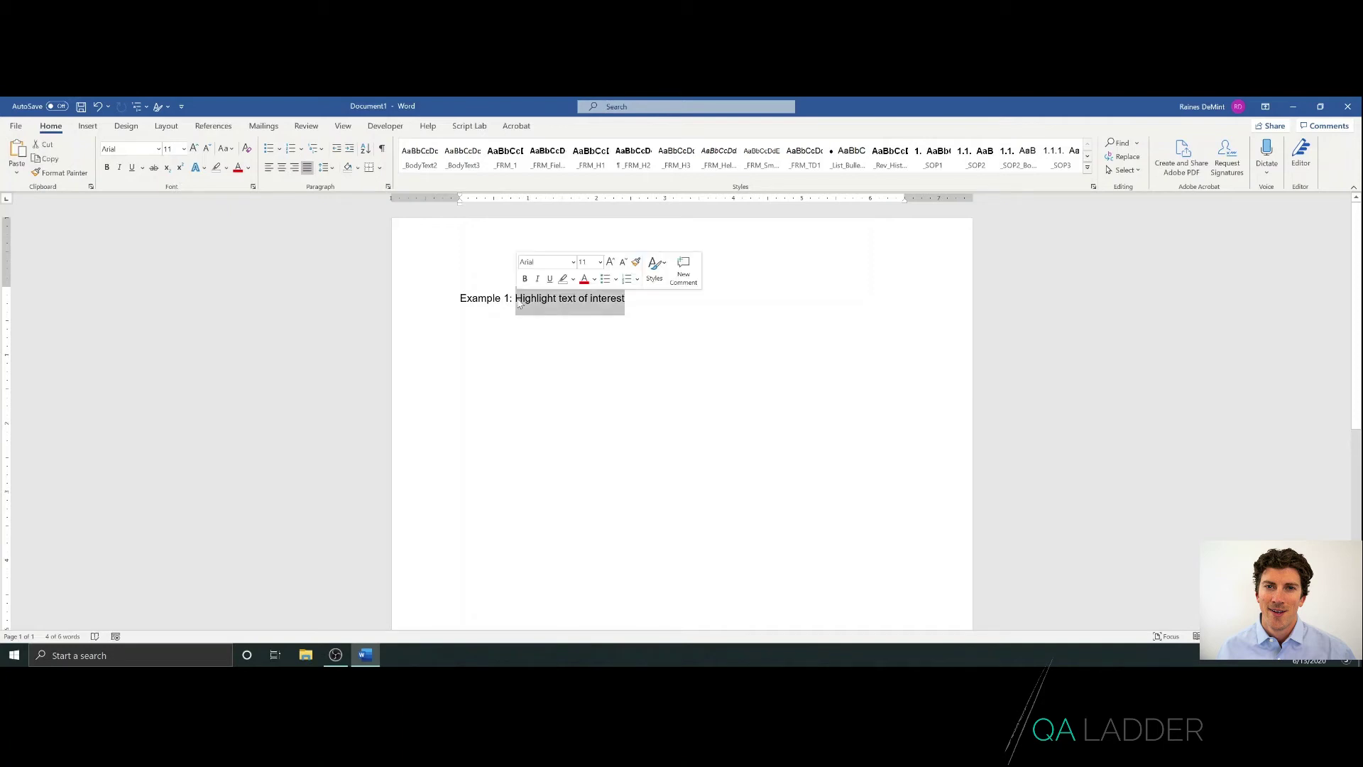
{"action": "key", "text": "alt"}
{"action": "key", "text": "h"}
{"action": "key", "text": "i"}
{"action": "key", "text": "Return"}
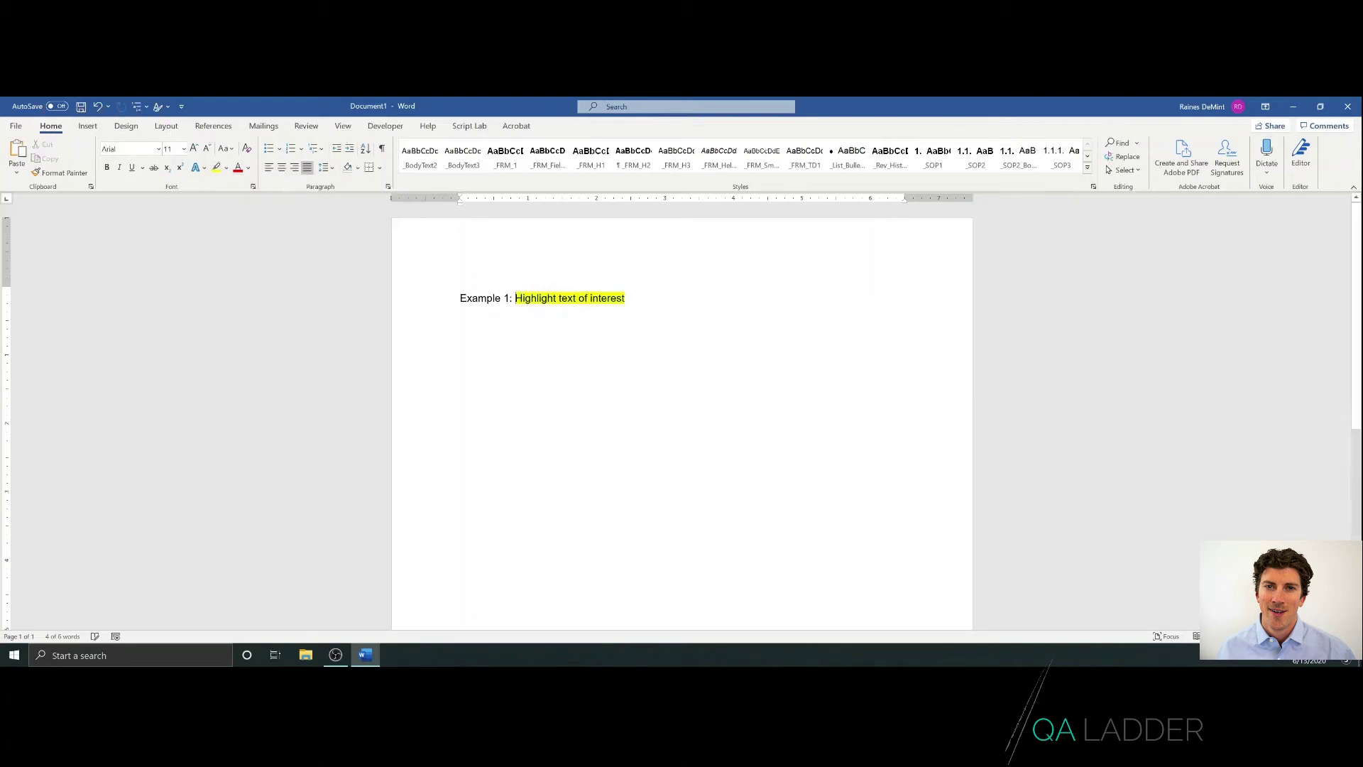
Step: Highlight the middle letters of the word "Example" in yellow
{"action": "left_click_drag", "start_coordinate": [492, 300], "coordinate": [480, 302]}
{"action": "key", "text": "alt"}
{"action": "key", "text": "h"}
{"action": "key", "text": "i"}
{"action": "key", "text": "Return"}
Step: Remove all highlighting from the whole document by setting the highlight to No Color
{"action": "key", "text": "ctrl+a"}
{"action": "key", "text": "alt"}
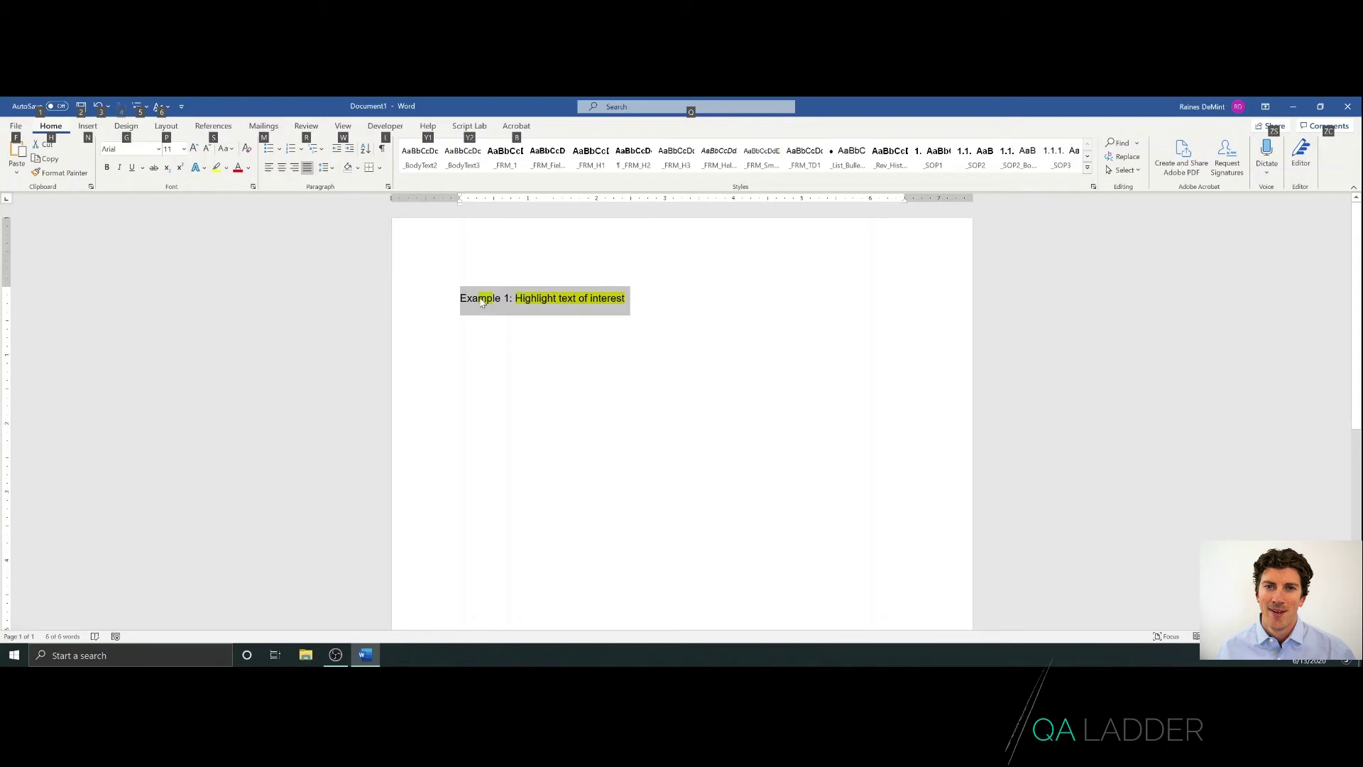
{"action": "key", "text": "h"}
{"action": "key", "text": "i"}
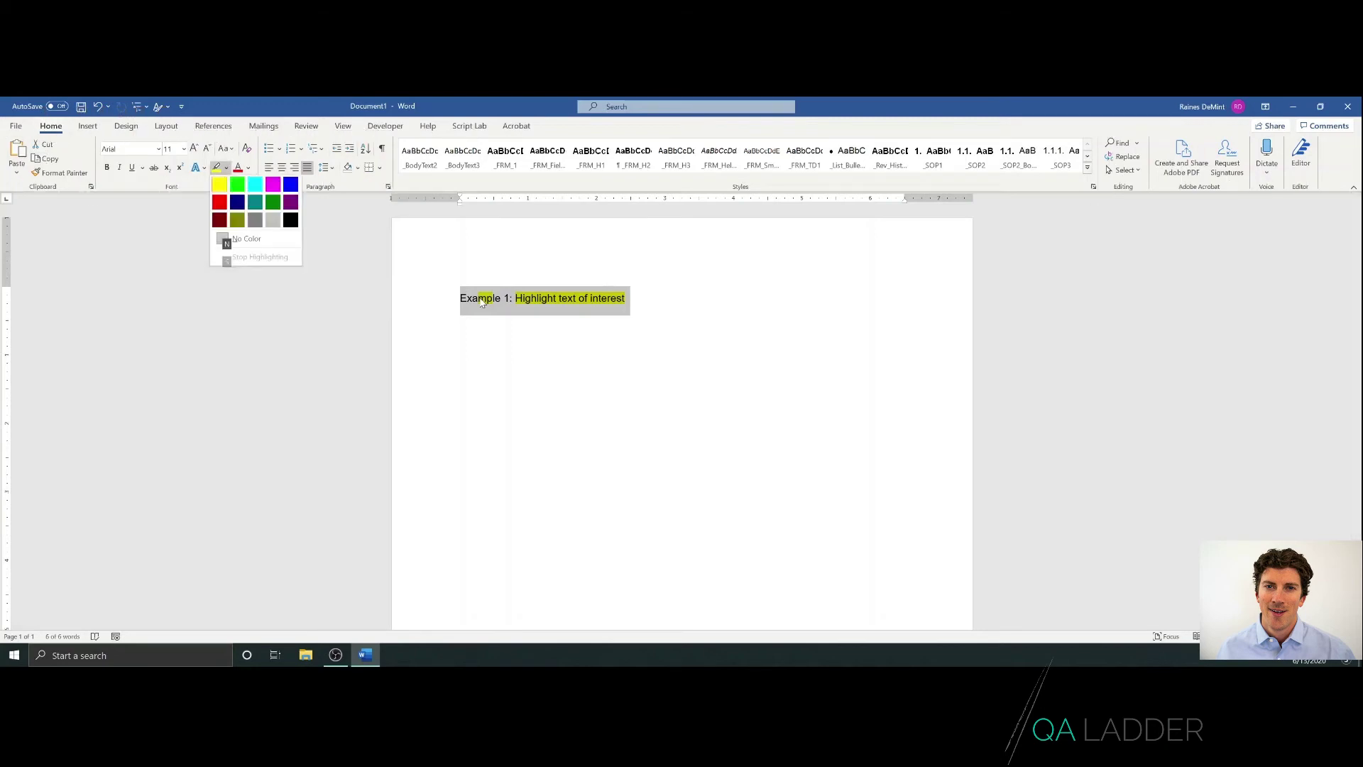
{"action": "left_click", "coordinate": [248, 240]}
{"action": "key", "text": "Right"}
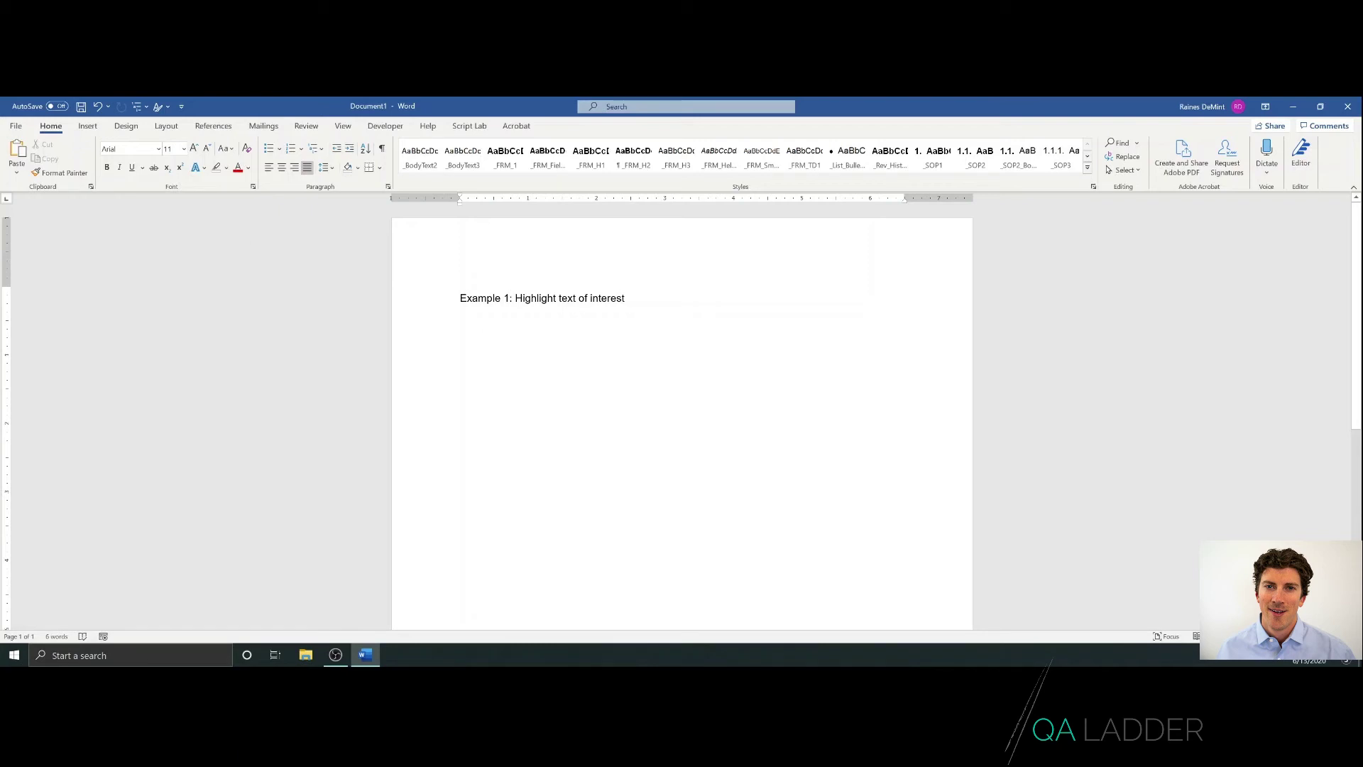
Step: Apply a yellow highlight to "Highlight text of interest" and undo it
{"action": "left_click_drag", "start_coordinate": [625, 299], "coordinate": [517, 299]}
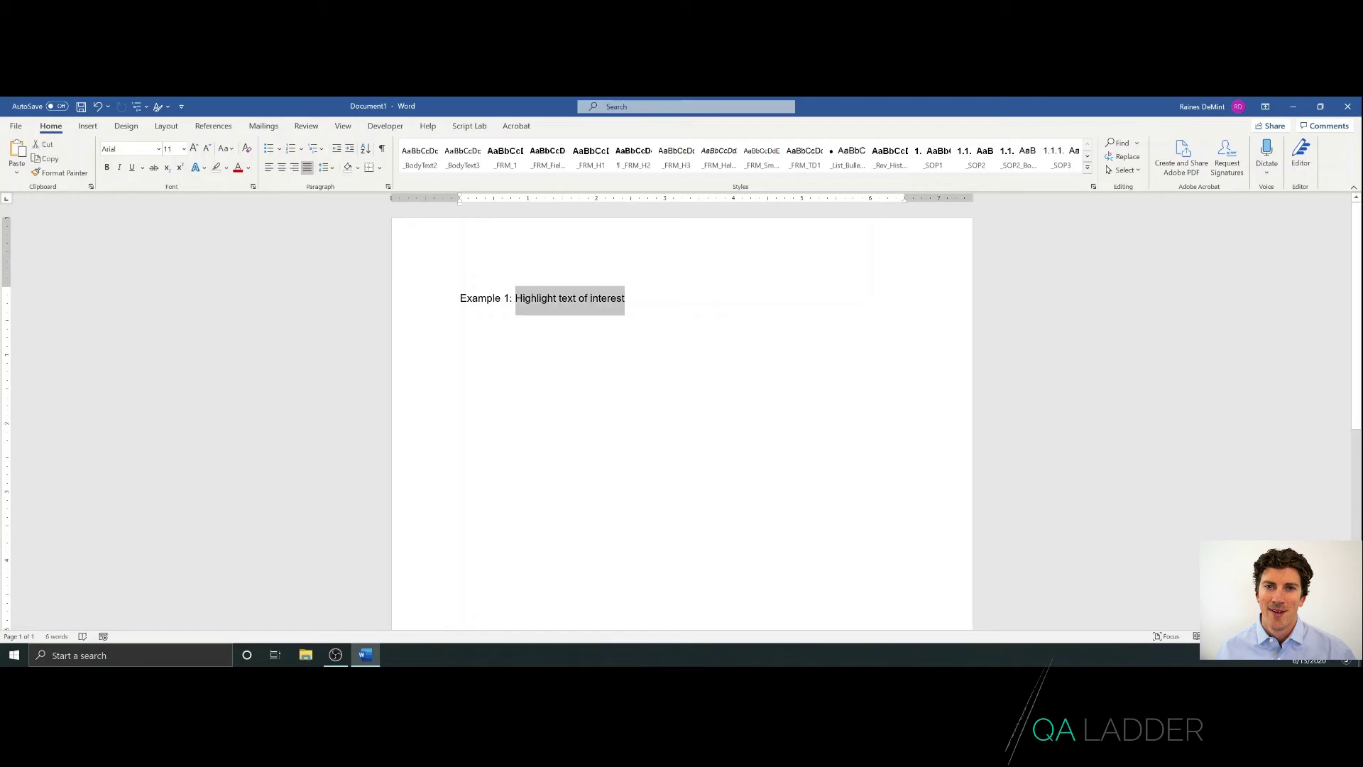
{"action": "left_click", "coordinate": [226, 167]}
{"action": "left_click", "coordinate": [219, 182]}
{"action": "key", "text": "ctrl+z"}
Step: Turn on Track Changes and insert "And edit this document." before the word "Highlight"
{"action": "left_click", "coordinate": [517, 303]}
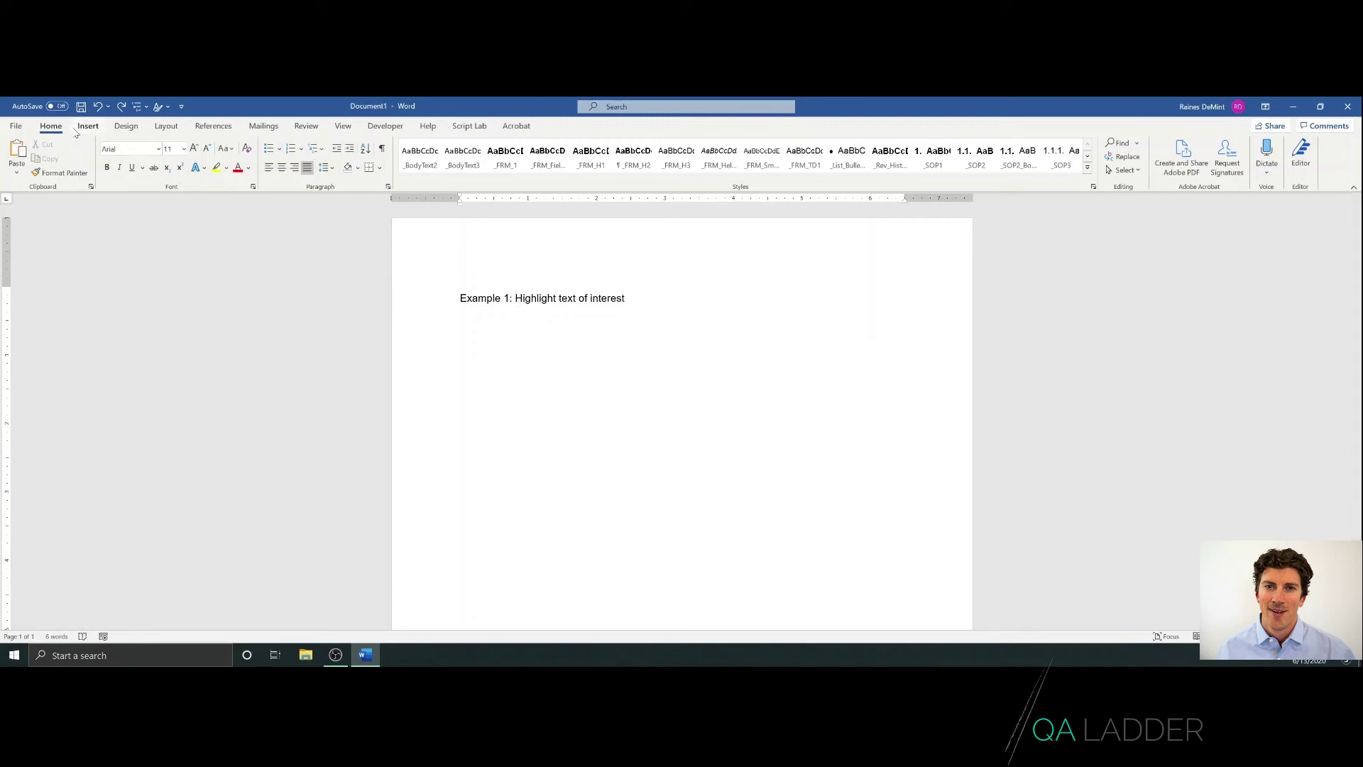
{"action": "key", "text": "alt"}
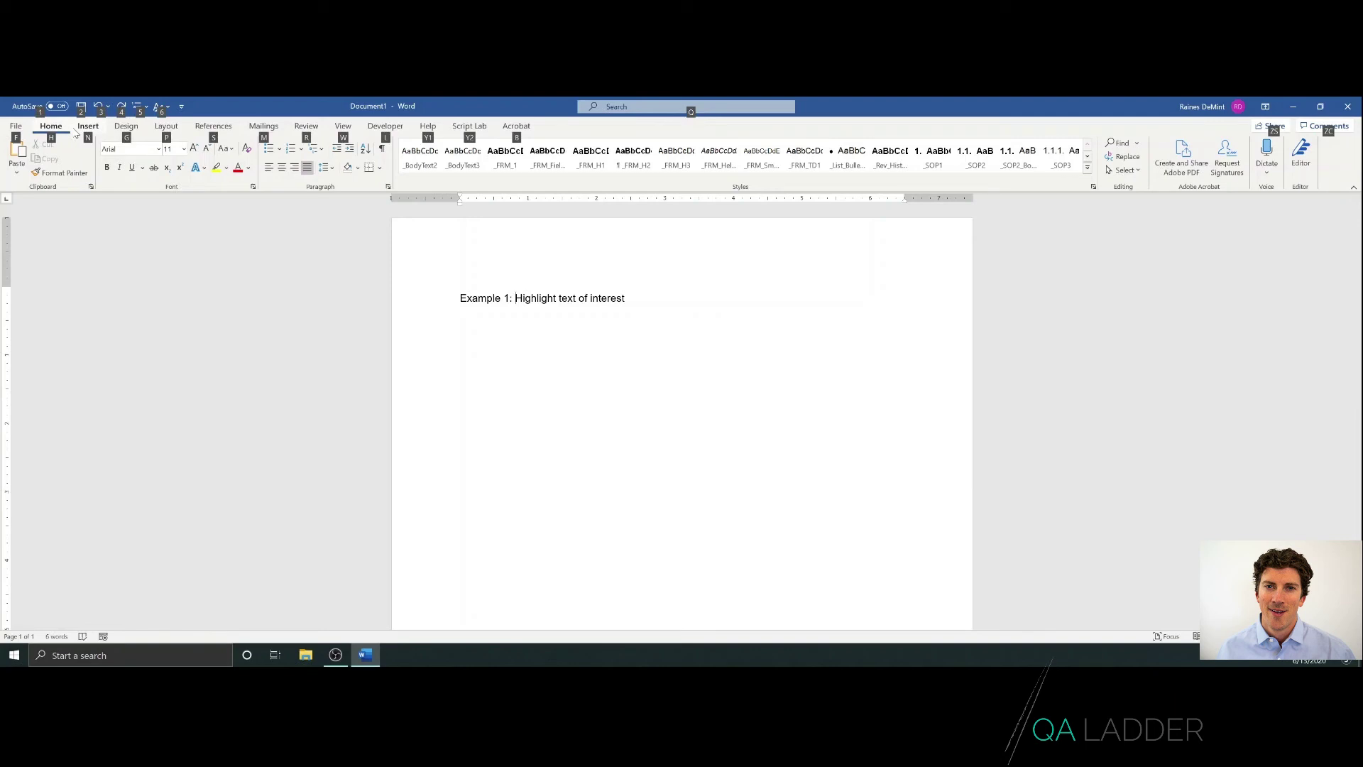
{"action": "key", "text": "r"}
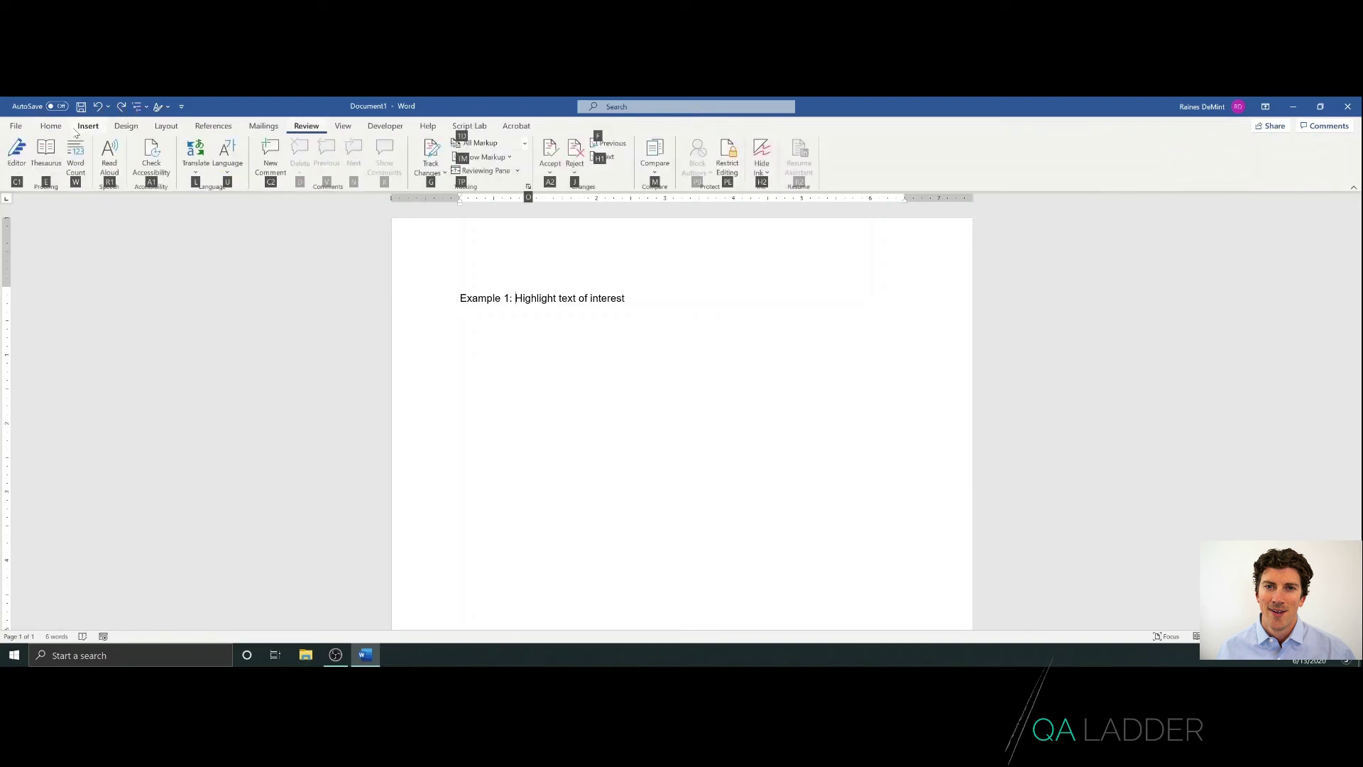
{"action": "key", "text": "g"}
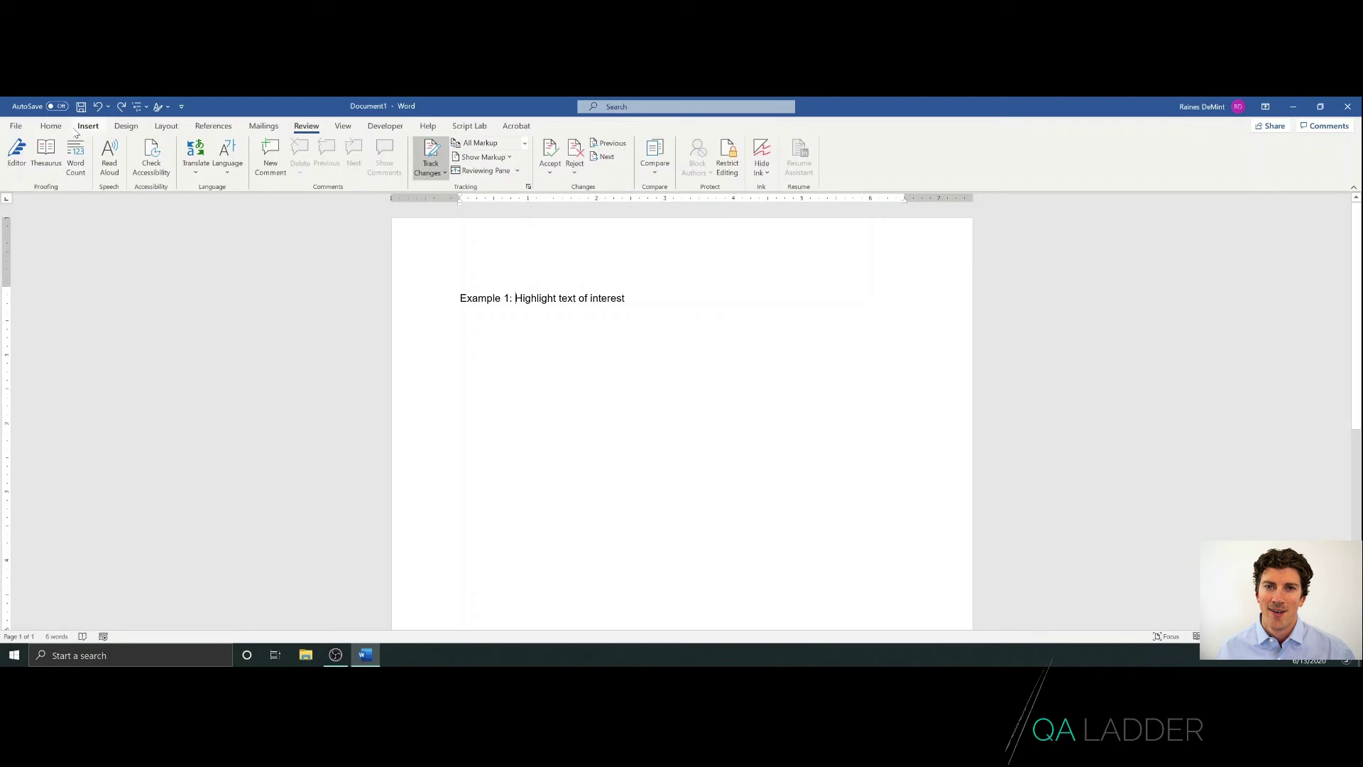
{"action": "type", "text": "And edit this document."}
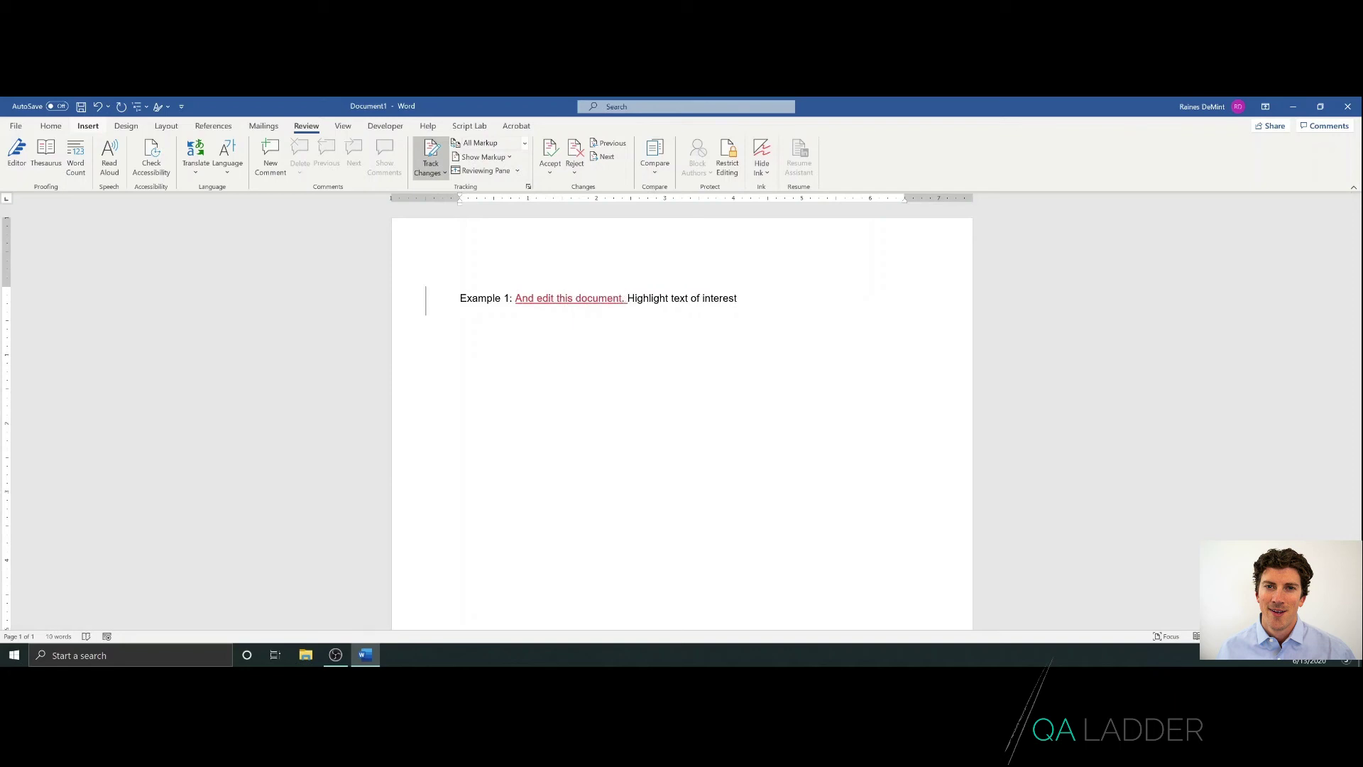
Step: Turn off Track Changes and add a period followed by "Continue to edit." at the end of the line
{"action": "left_click", "coordinate": [429, 173]}
{"action": "left_click", "coordinate": [458, 186]}
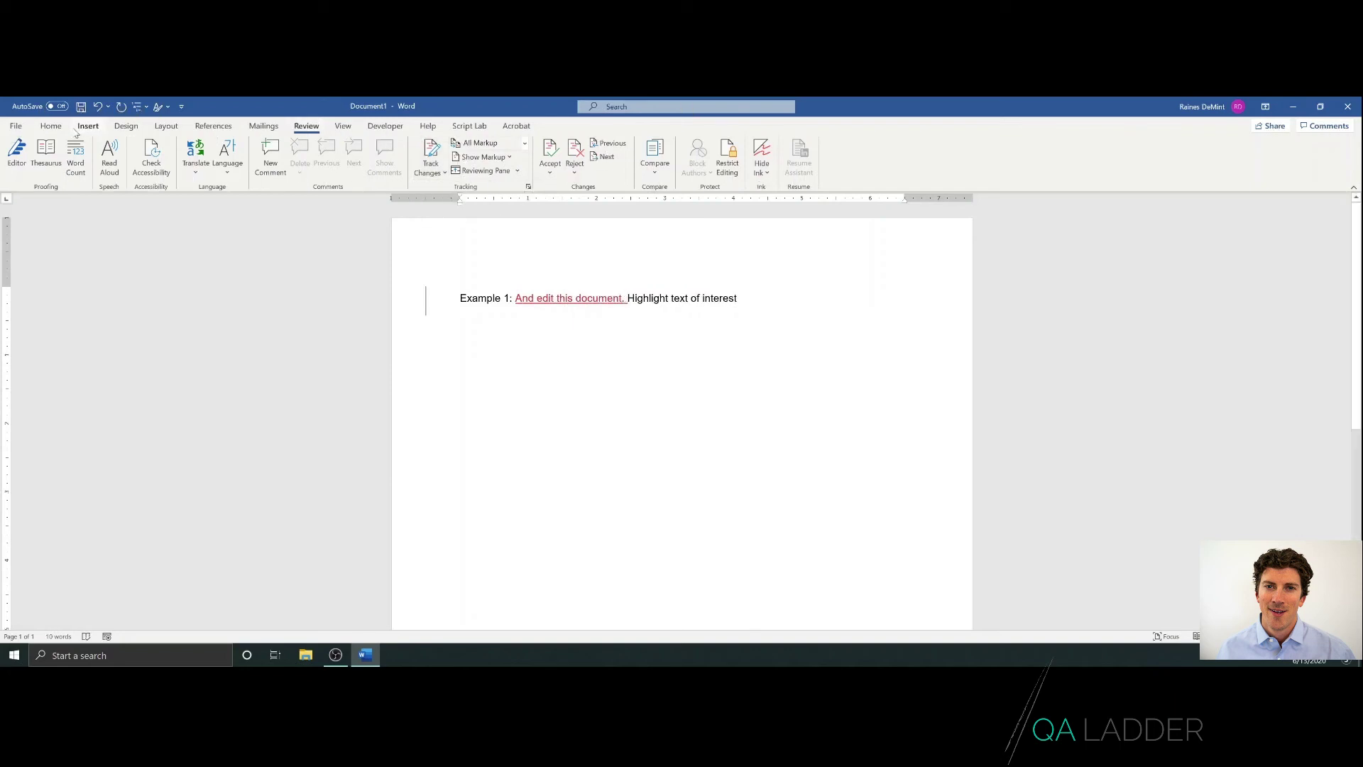
{"action": "type", "text": ".  "}
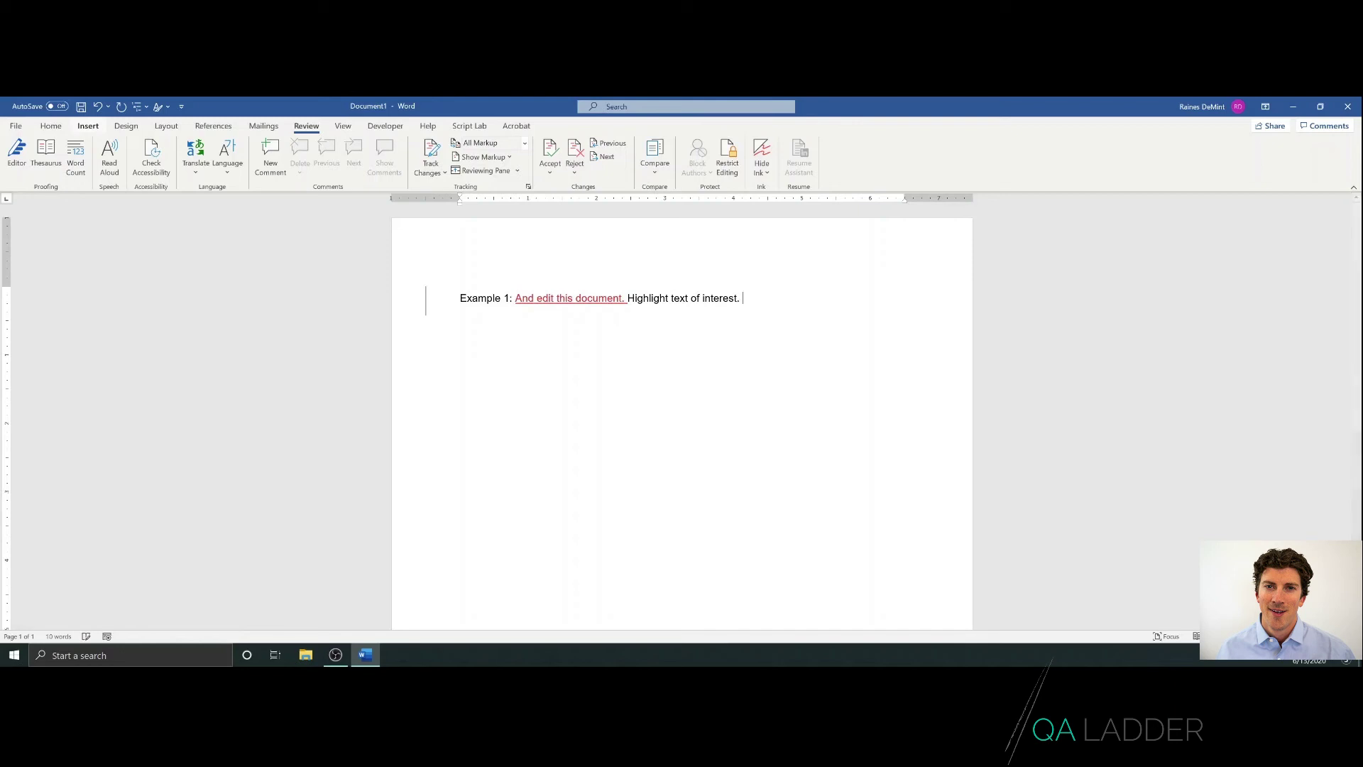
{"action": "type", "text": "Continue to edit."}
Step: Center the whole "Example 1" line on the page
{"action": "key", "text": "alt"}
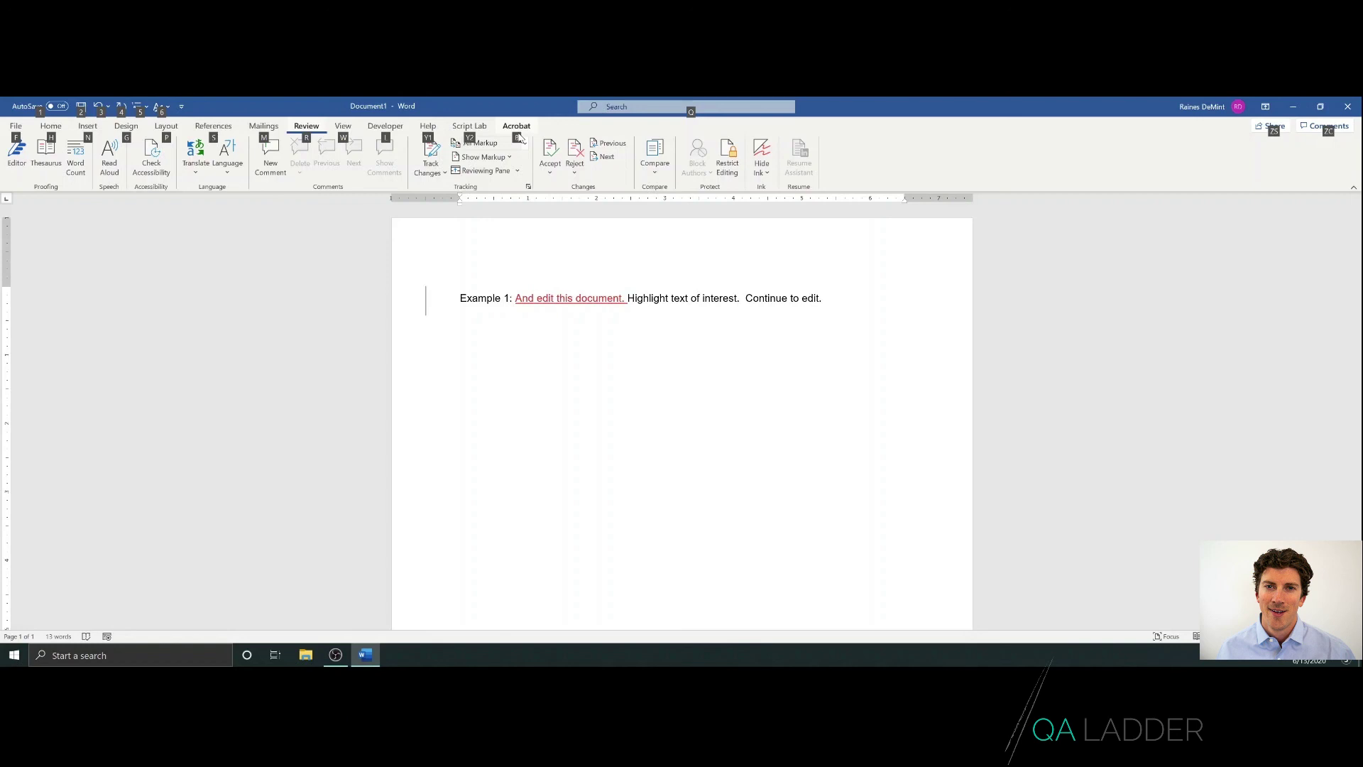
{"action": "left_click", "coordinate": [51, 128]}
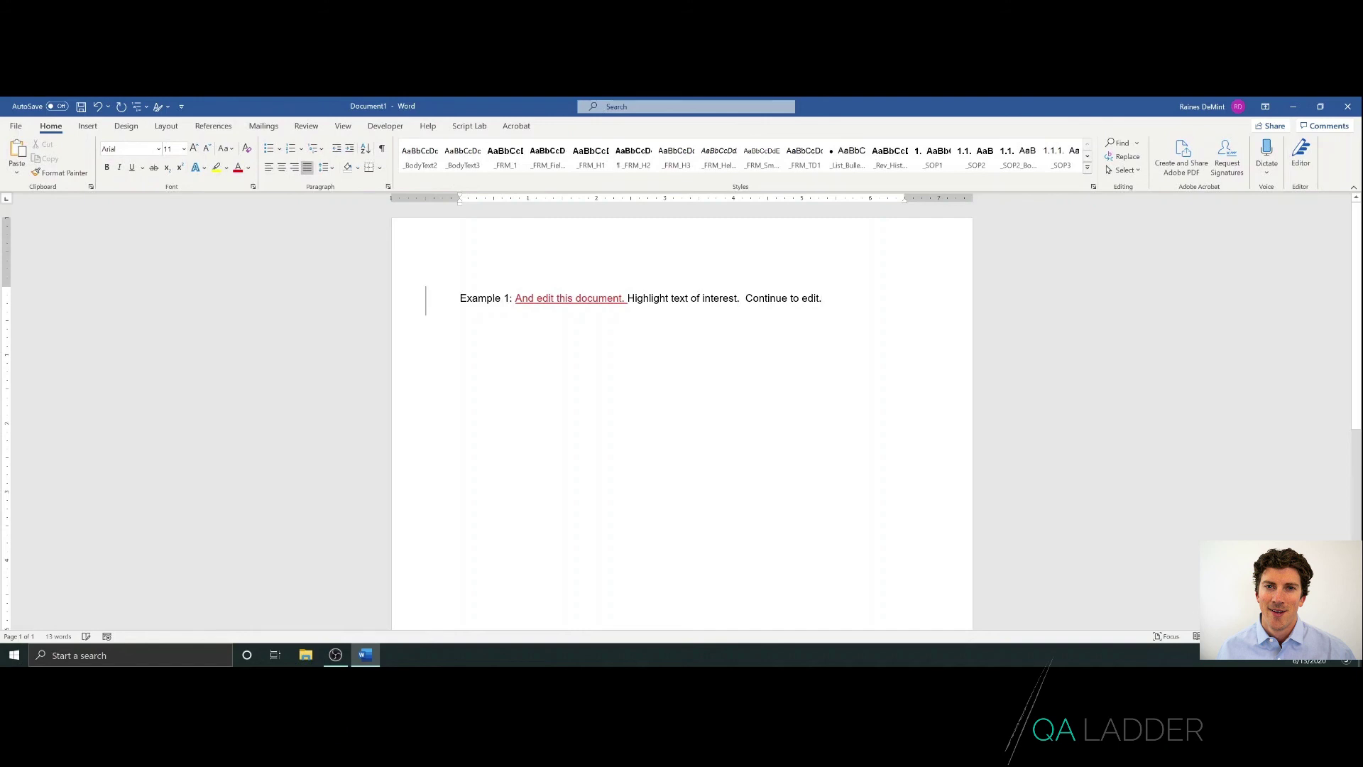
{"action": "triple_click", "coordinate": [463, 301]}
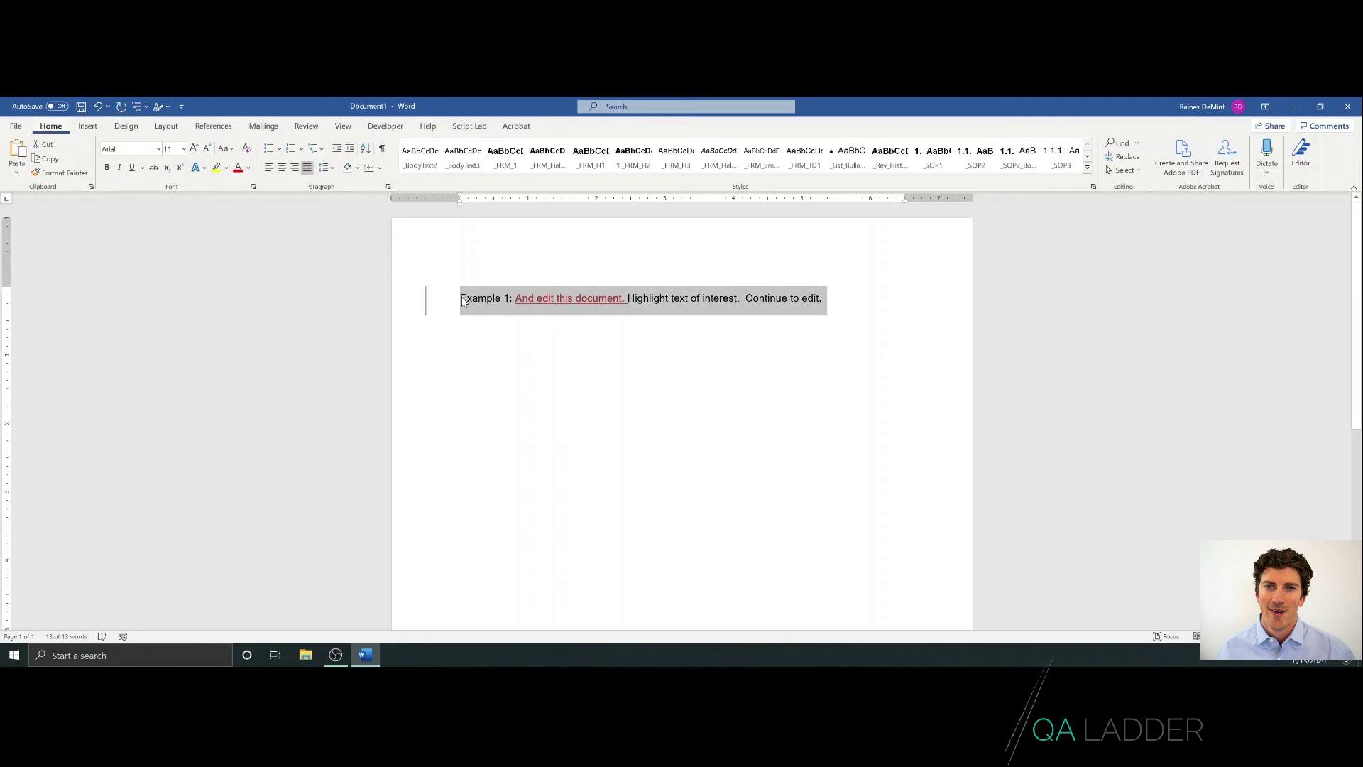
{"action": "key", "text": "alt+h"}
{"action": "key", "text": "a"}
{"action": "key", "text": "c"}
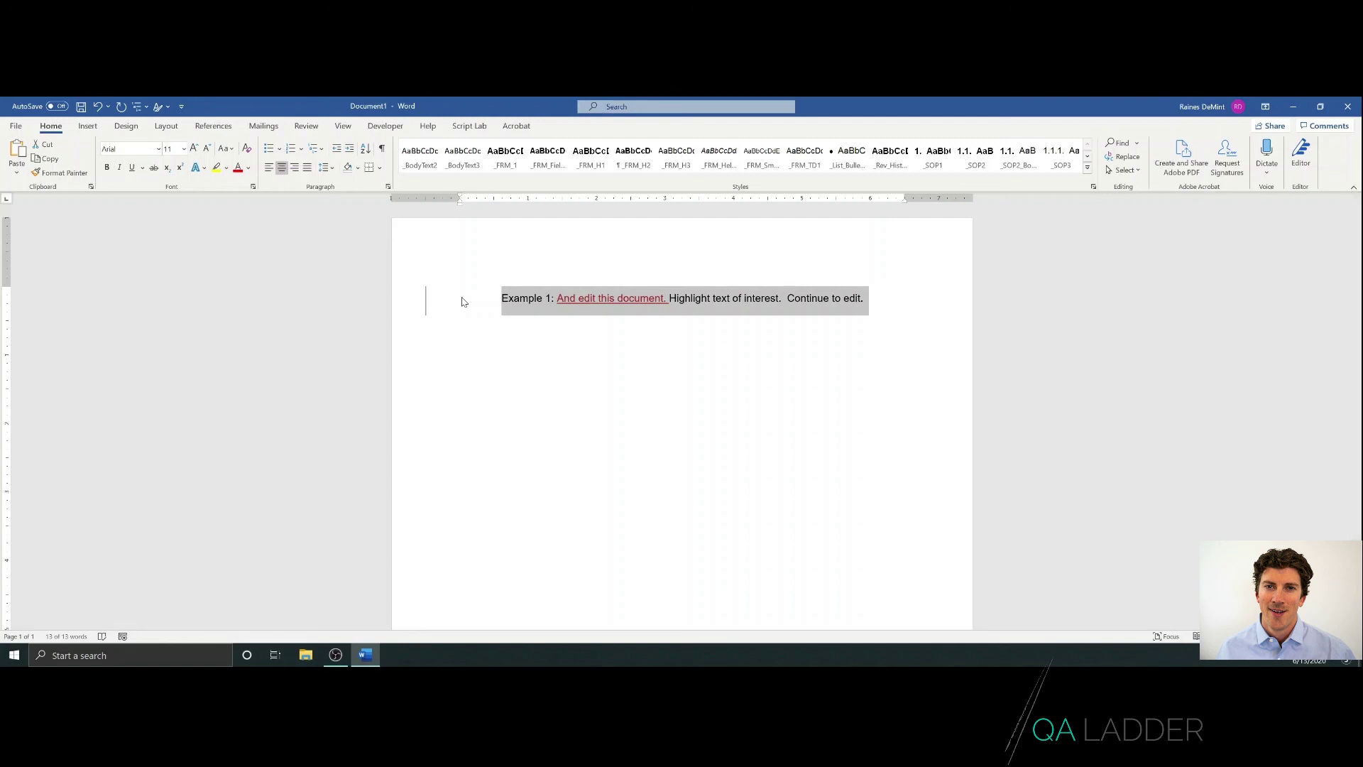
{"action": "key", "text": "alt"}
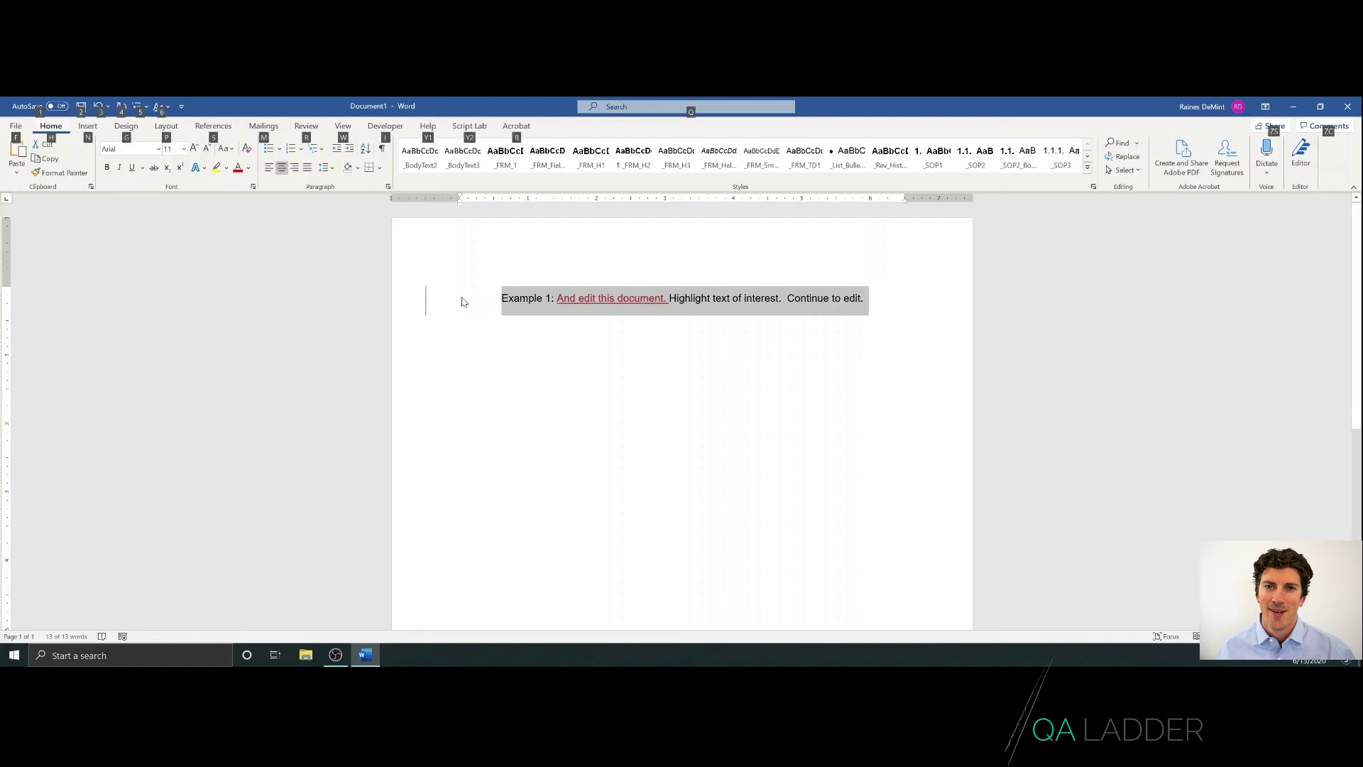